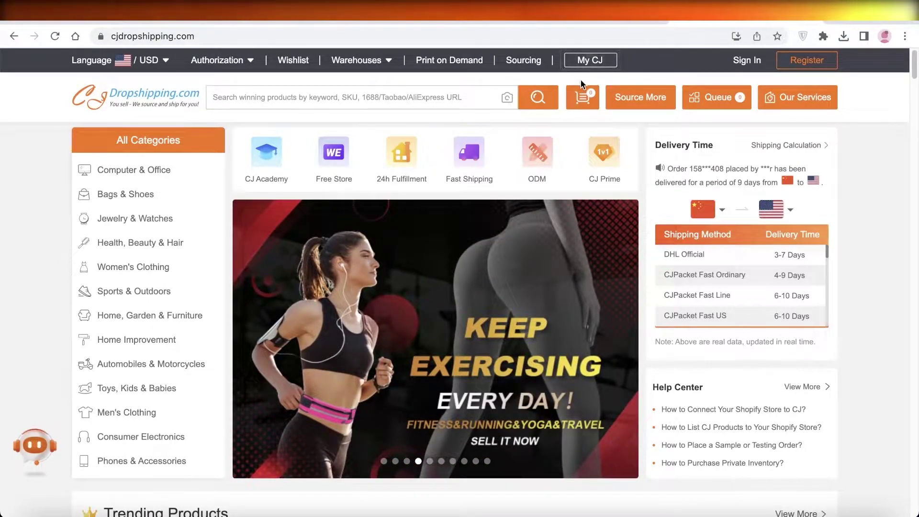
# - Go to the Shopify store admin, leave Settings, and bring up the Home dashboard
pyautogui.scroll(-7, 521, 149)
pyautogui.click(443, 23)
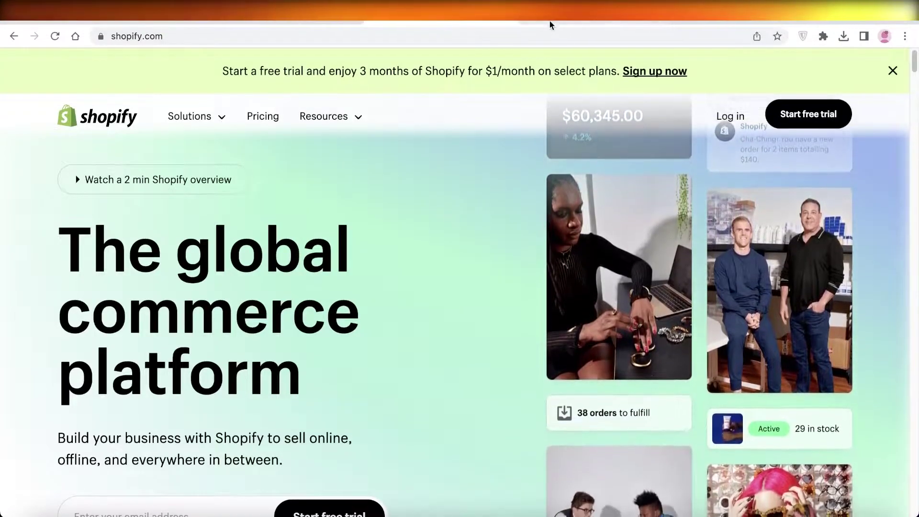
pyautogui.click(550, 21)
pyautogui.click(897, 83)
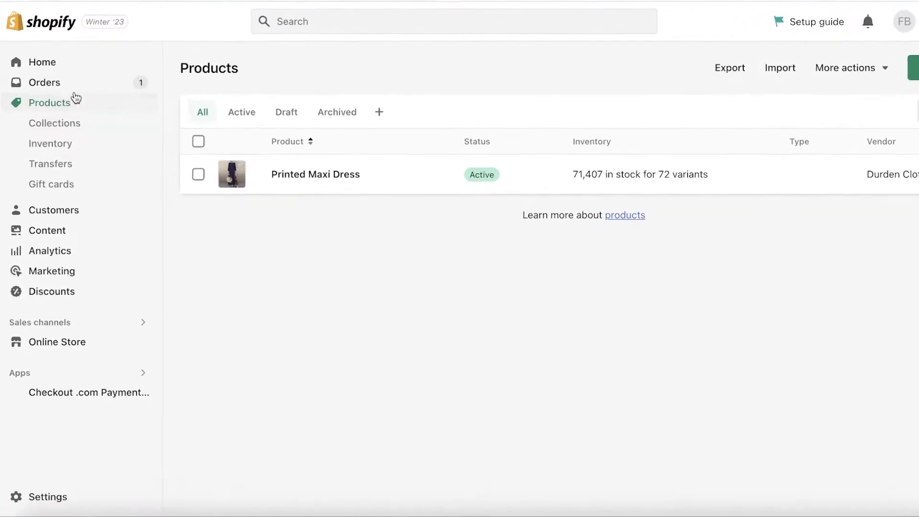
pyautogui.click(77, 64)
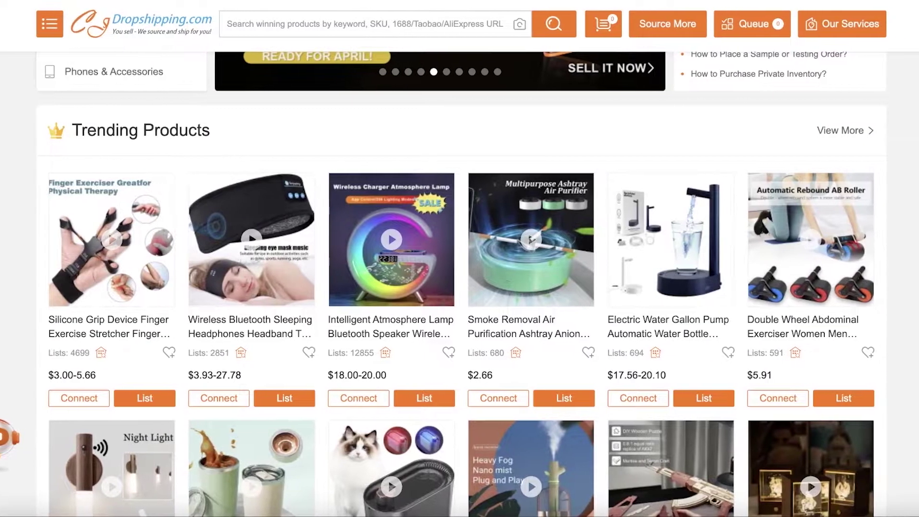
pyautogui.scroll(8, 459, 259)
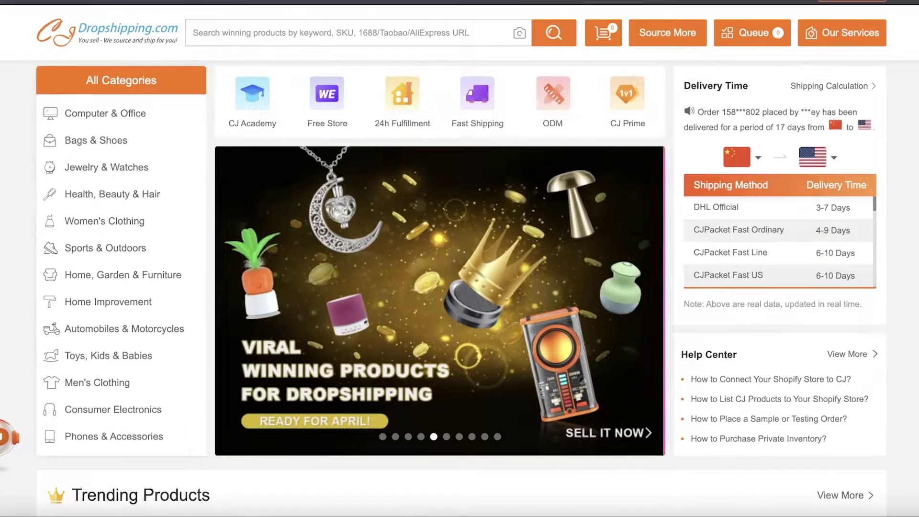
pyautogui.scroll(-10, 459, 259)
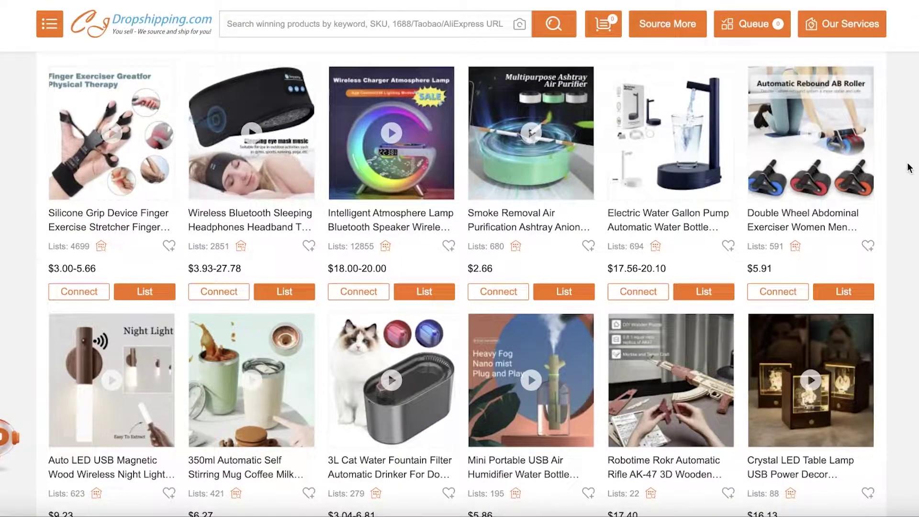
pyautogui.scroll(-5, 910, 168)
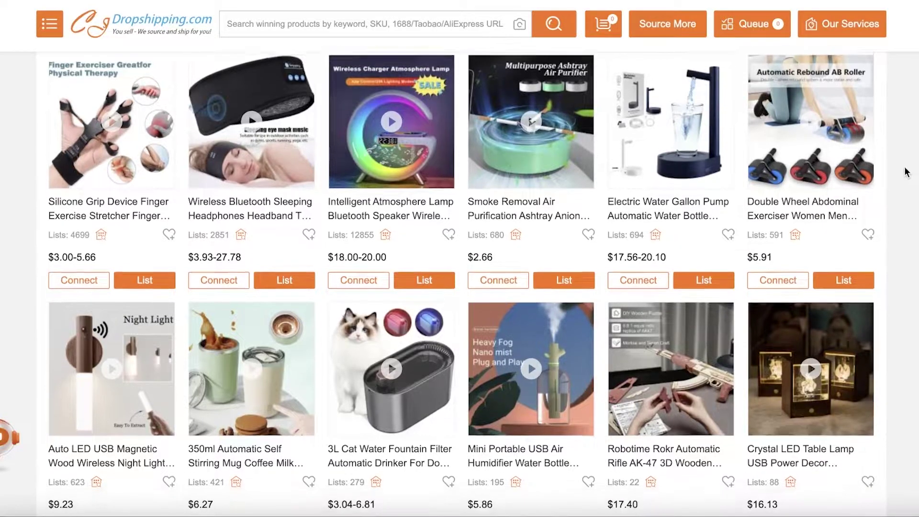
pyautogui.scroll(-9, 905, 173)
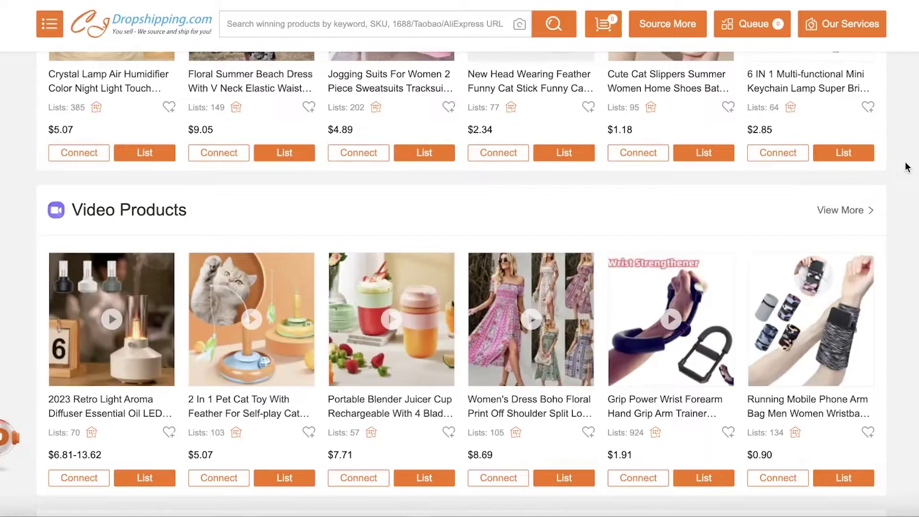
pyautogui.scroll(20, 903, 163)
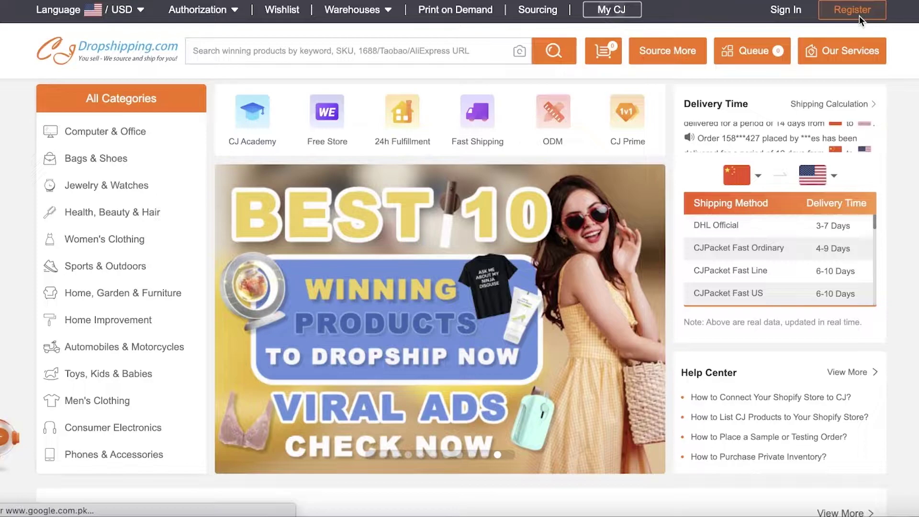
# - Sign in to the existing CJ account with Google from the Register page's Sign in link
pyautogui.click(863, 20)
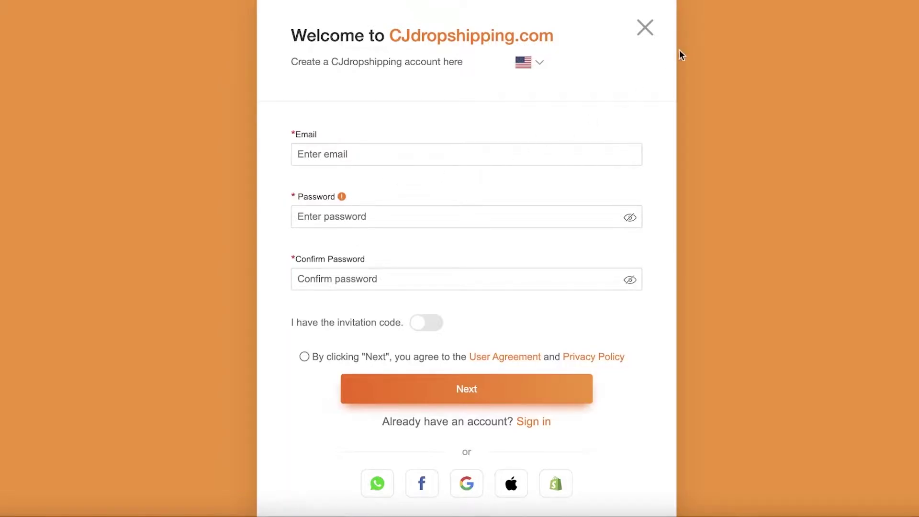
pyautogui.click(531, 425)
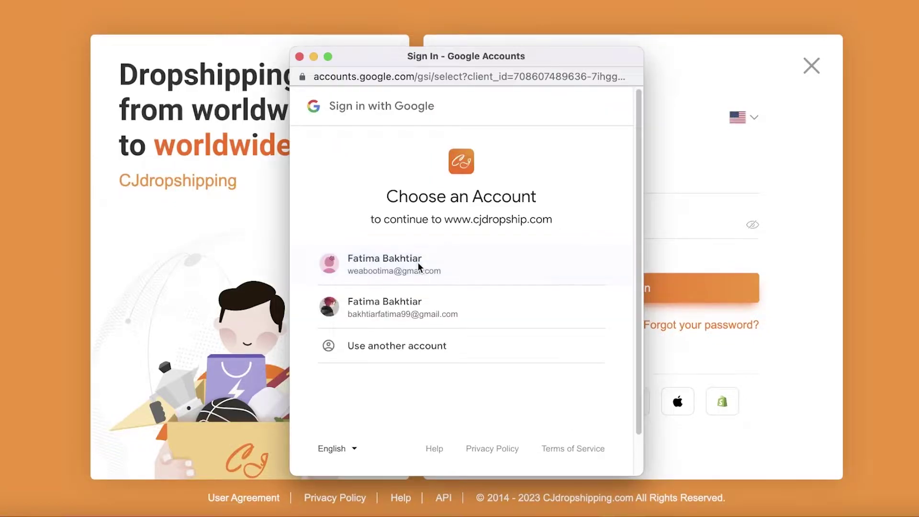
pyautogui.click(418, 263)
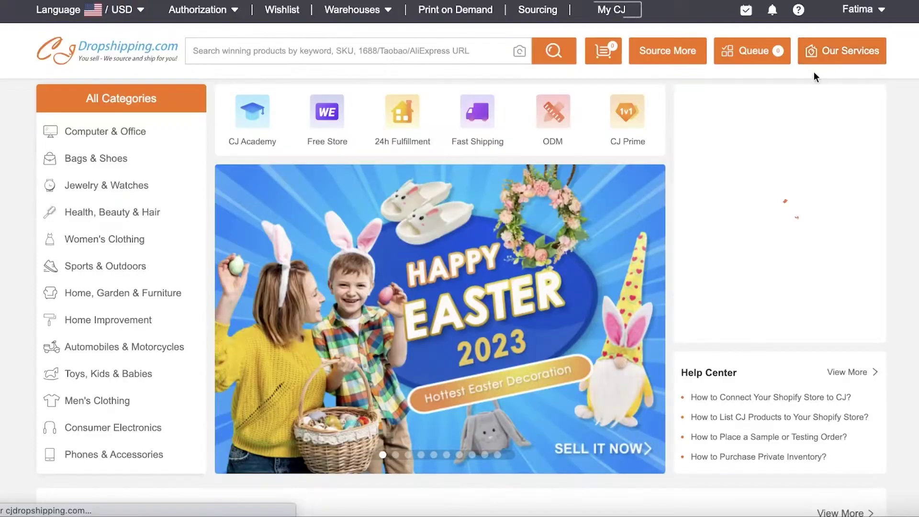
pyautogui.scroll(-10, 400, 249)
pyautogui.scroll(10, 527, 192)
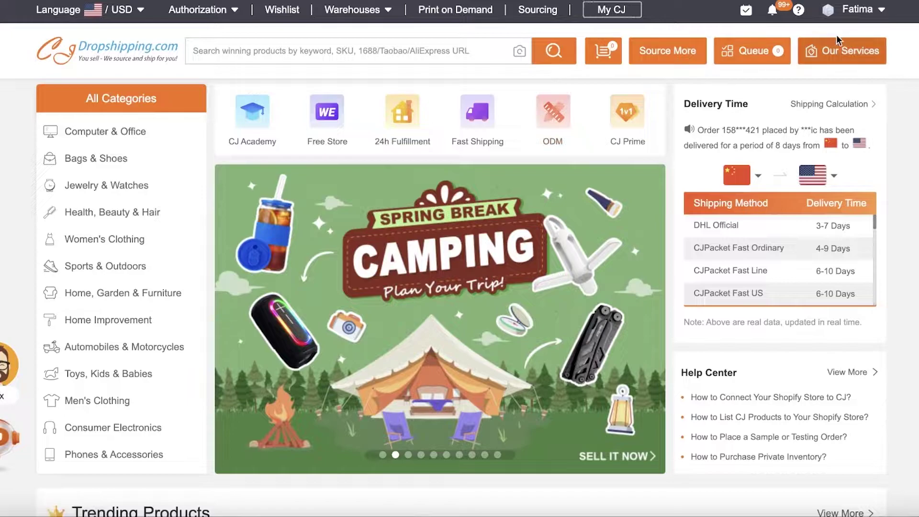
pyautogui.moveTo(857, 10)
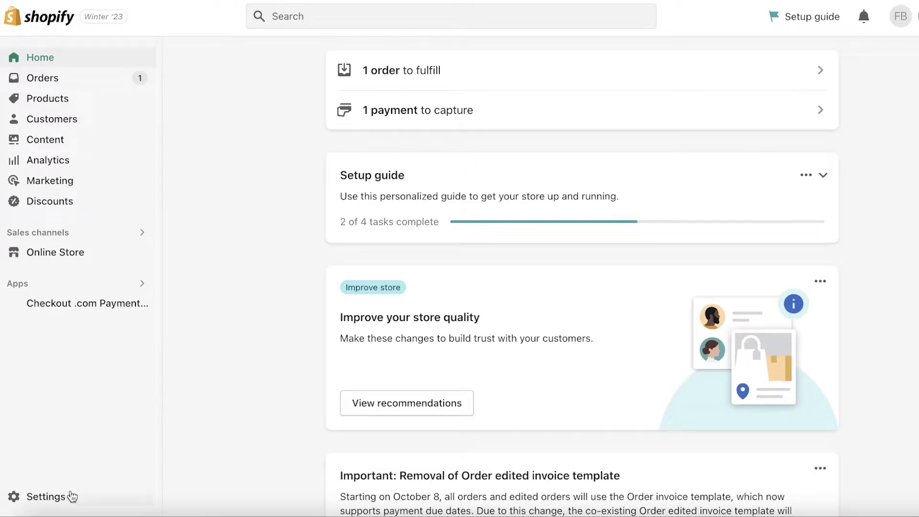
# - Go to Shopify Settings > Apps and sales channels
pyautogui.click(71, 496)
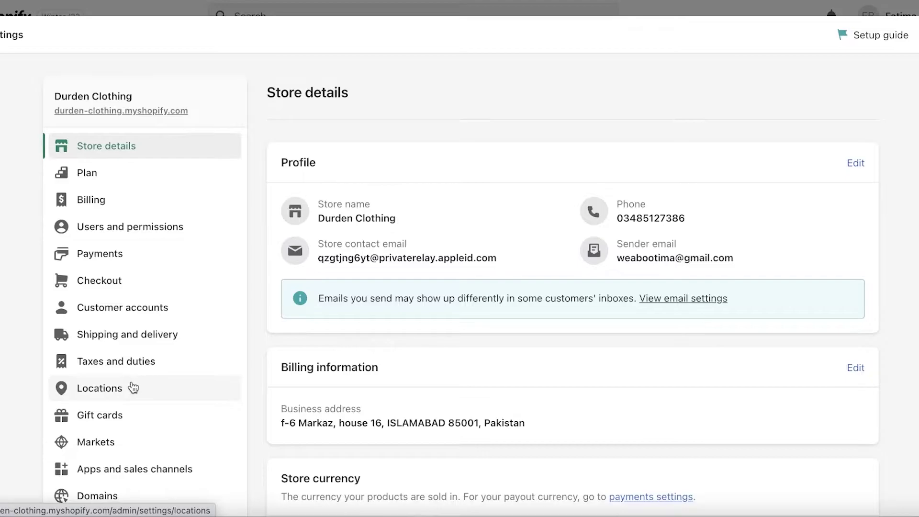
pyautogui.click(113, 469)
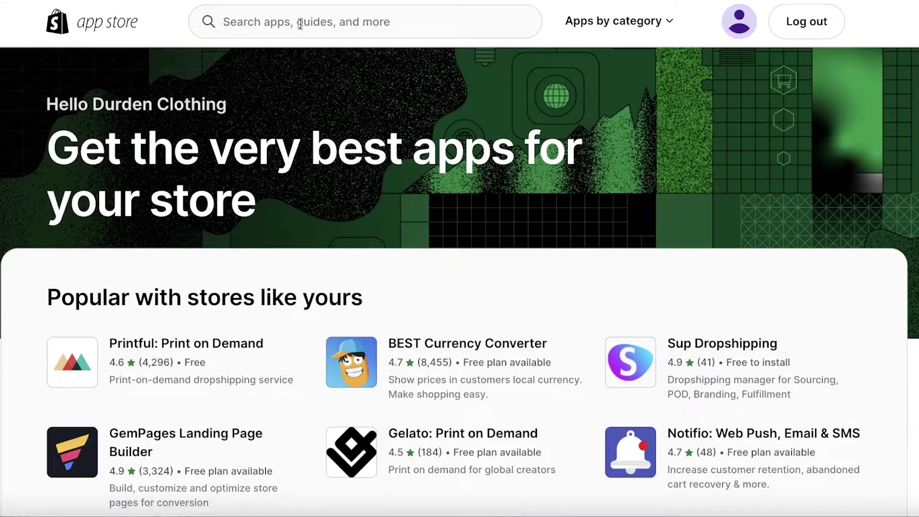
# - Search the App Store for 'cj' and add the CJdropshipping app to the store
pyautogui.click(301, 24)
pyautogui.write('cj')
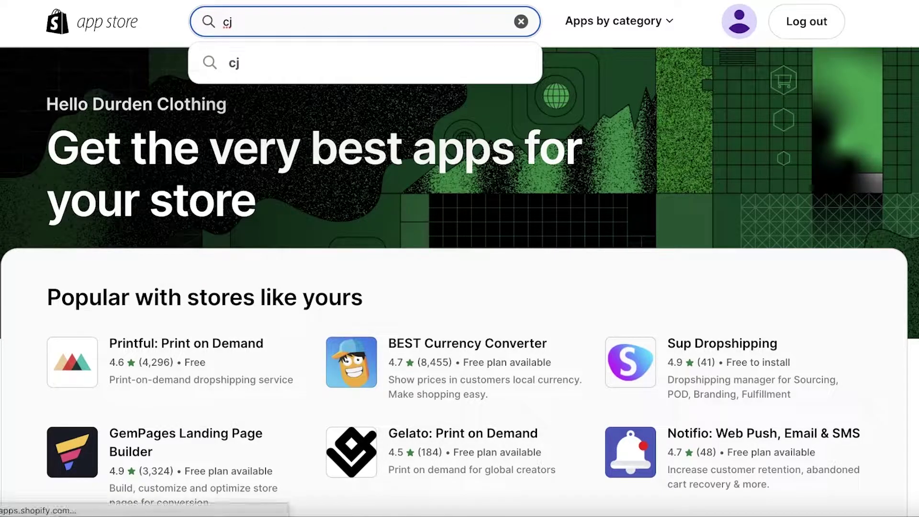
pyautogui.press('Return')
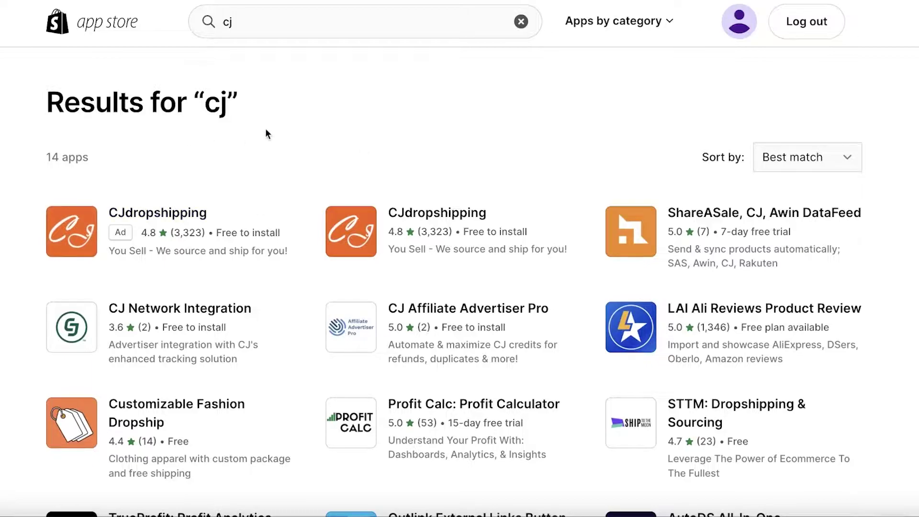
pyautogui.click(443, 221)
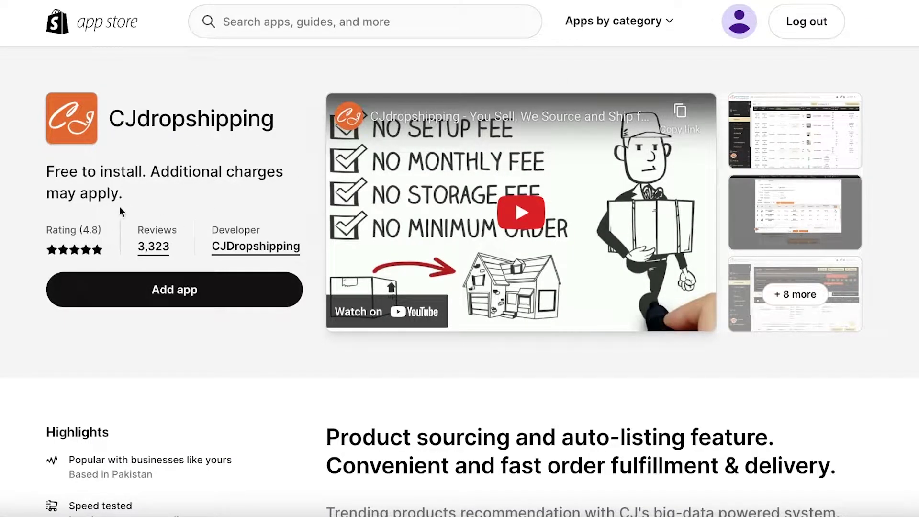
pyautogui.click(95, 292)
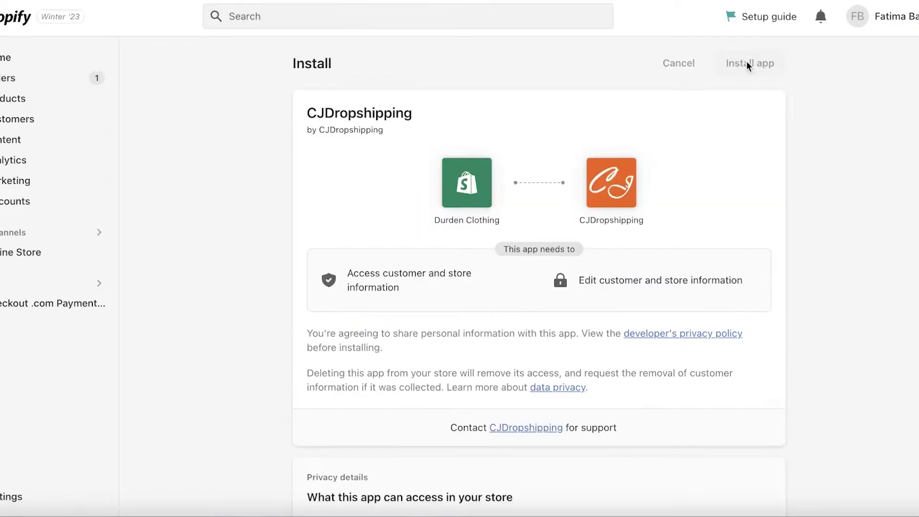
# - Install the CJDropshipping app and authorize the store, accepting the Store Authorization Agreement
pyautogui.click(747, 63)
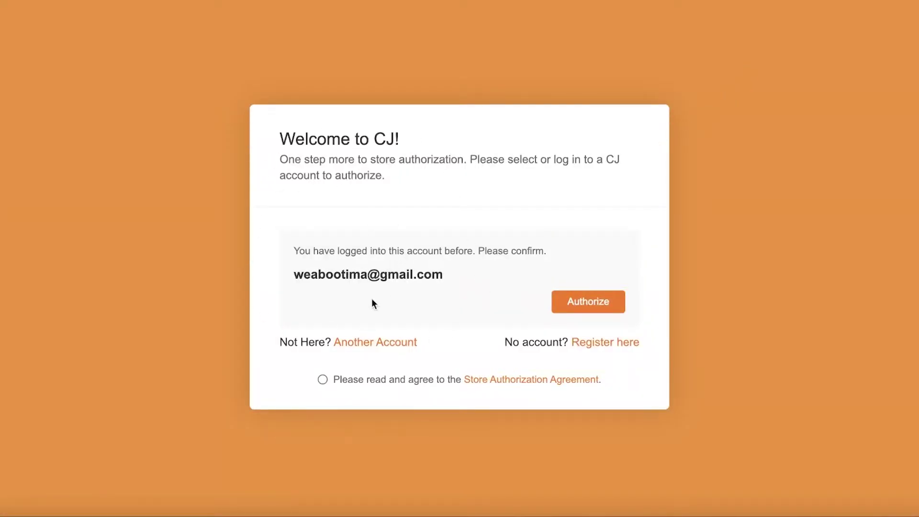
pyautogui.click(584, 306)
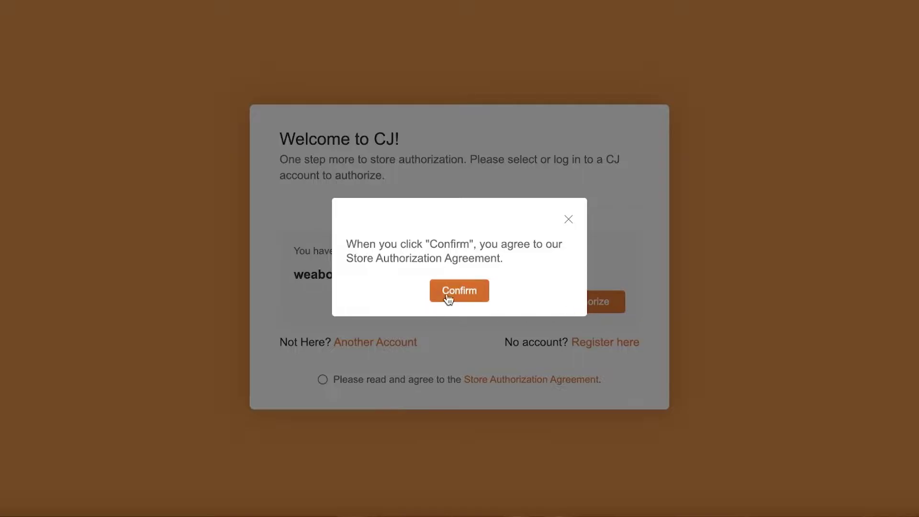
pyautogui.click(448, 298)
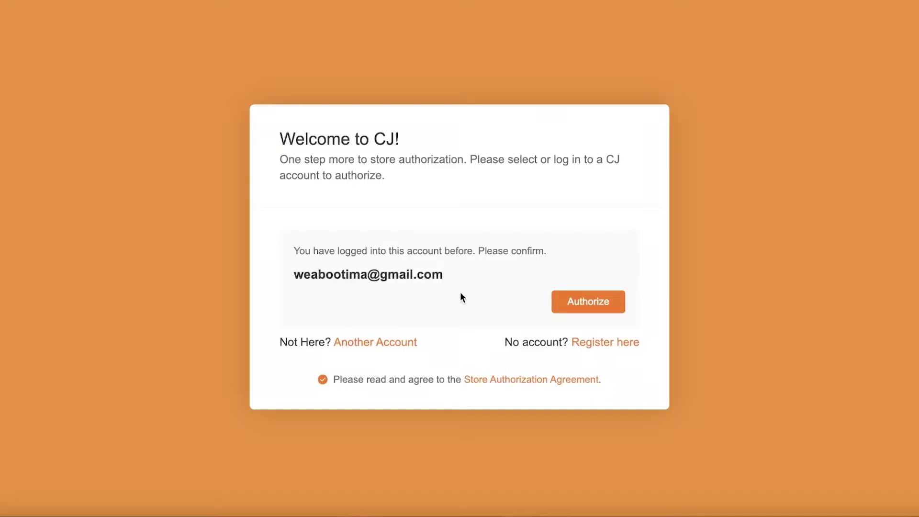
pyautogui.click(586, 303)
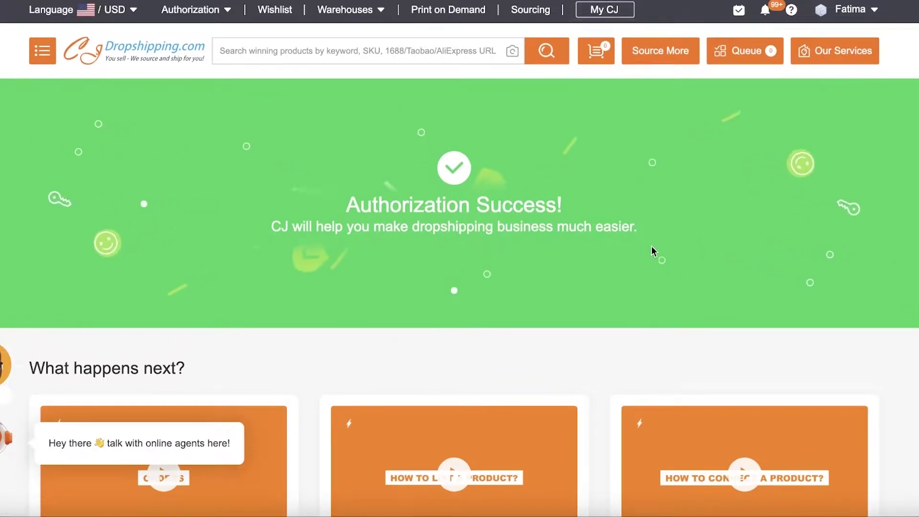
# - Confirm in My CJ > Store Authorization > Shopify that durden-clothing is Authorized and Activated
pyautogui.click(608, 18)
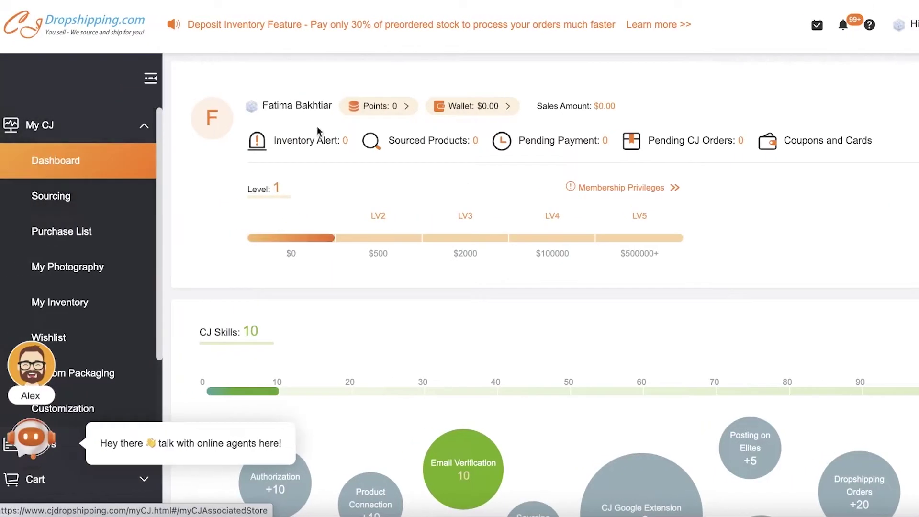
pyautogui.scroll(-5, 95, 196)
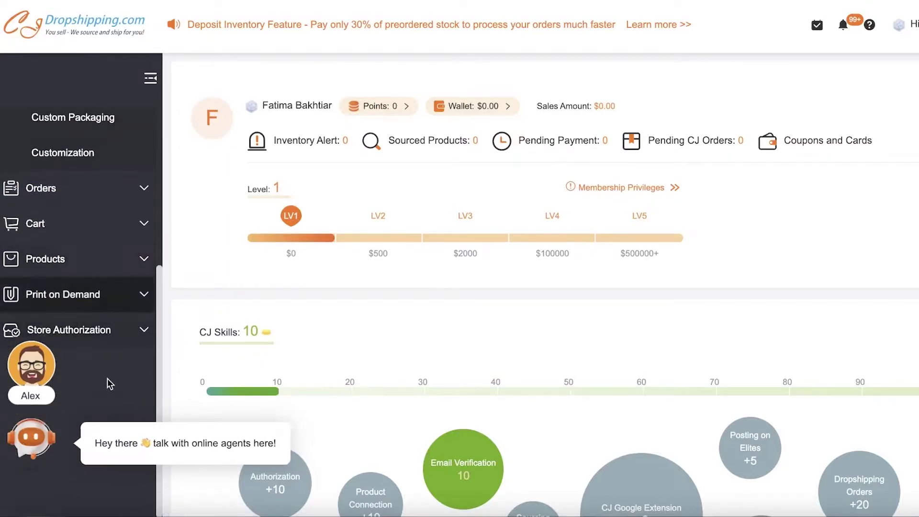
pyautogui.click(106, 339)
pyautogui.scroll(-6, 106, 339)
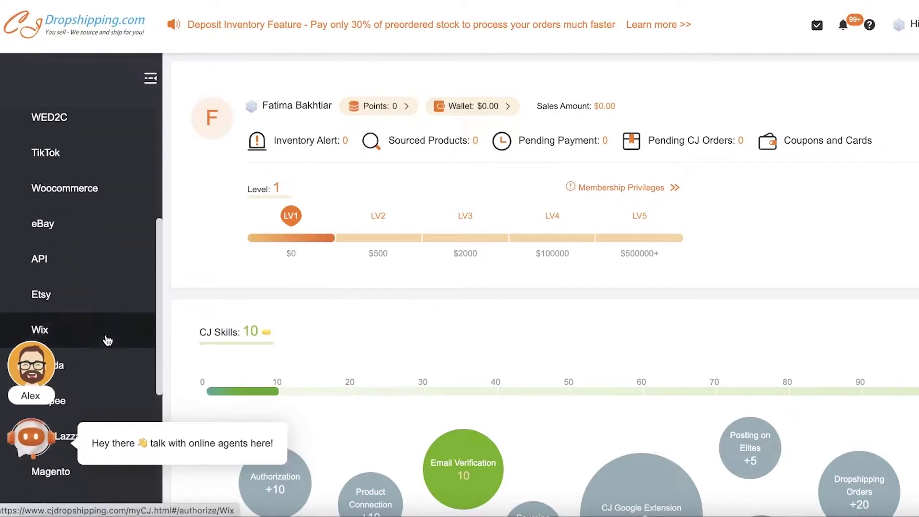
pyautogui.scroll(1, 53, 229)
pyautogui.click(48, 112)
pyautogui.scroll(3, 70, 132)
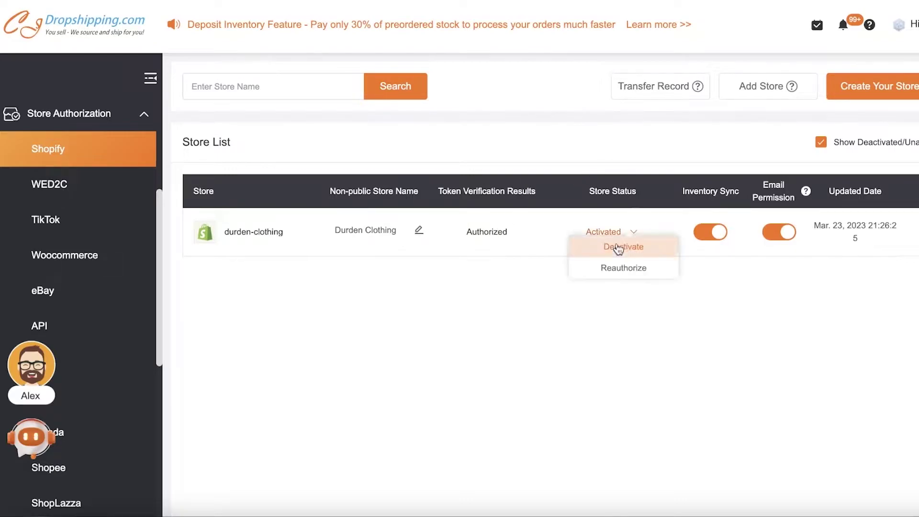
pyautogui.scroll(4, 90, 165)
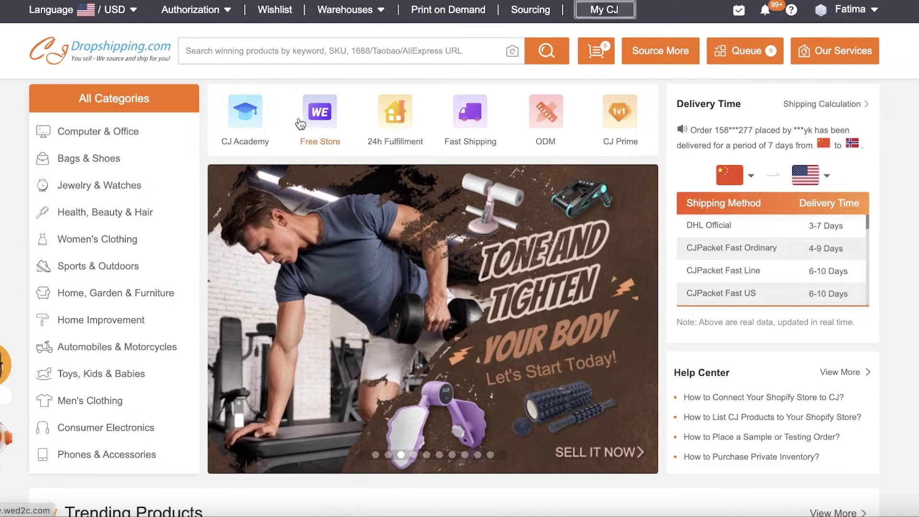
# - Browse All Categories to the Outerwear & Jackets product listing
pyautogui.scroll(-10, 296, 142)
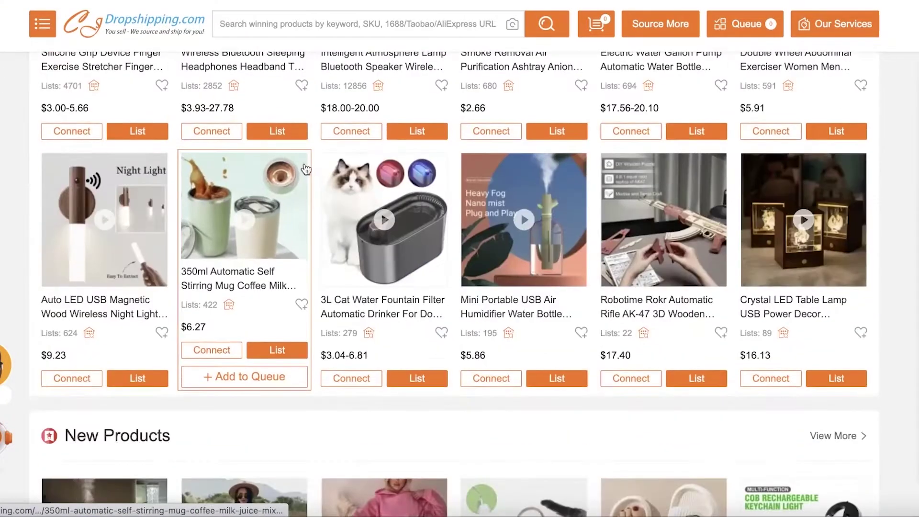
pyautogui.scroll(10, 373, 180)
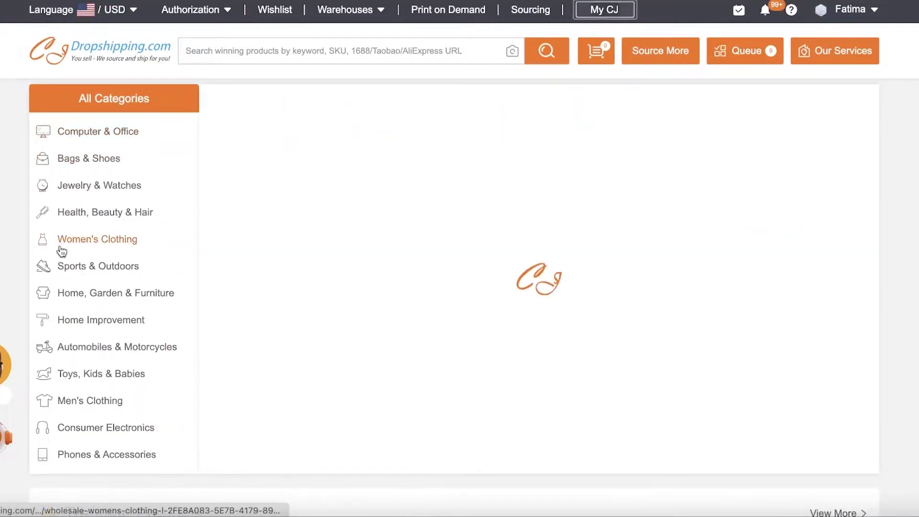
pyautogui.moveTo(83, 213)
pyautogui.moveTo(90, 250)
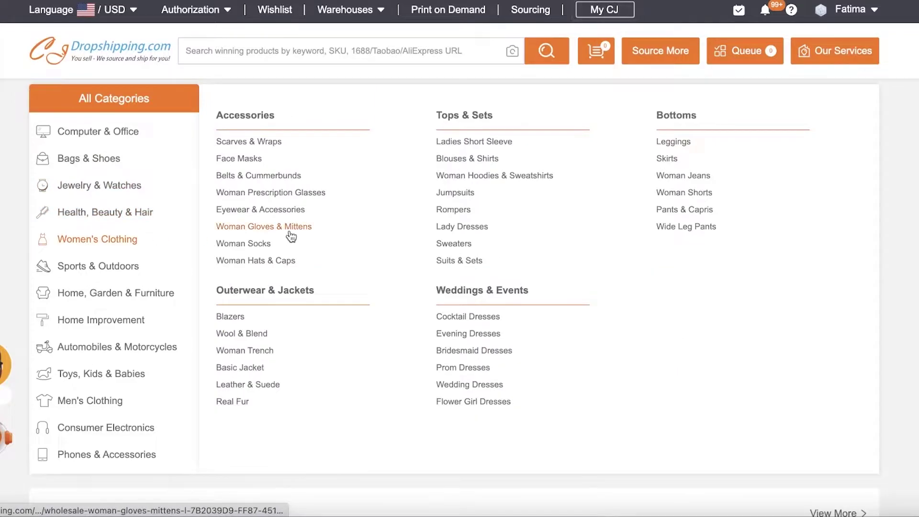
pyautogui.click(261, 300)
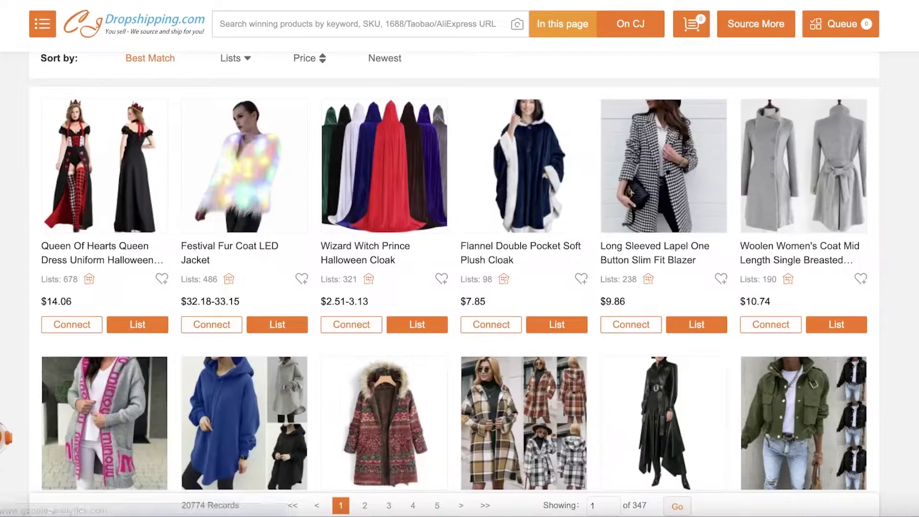
# - Open the Women's Clothing listing and scroll down to the embroidered shirt
pyautogui.moveTo(45, 22)
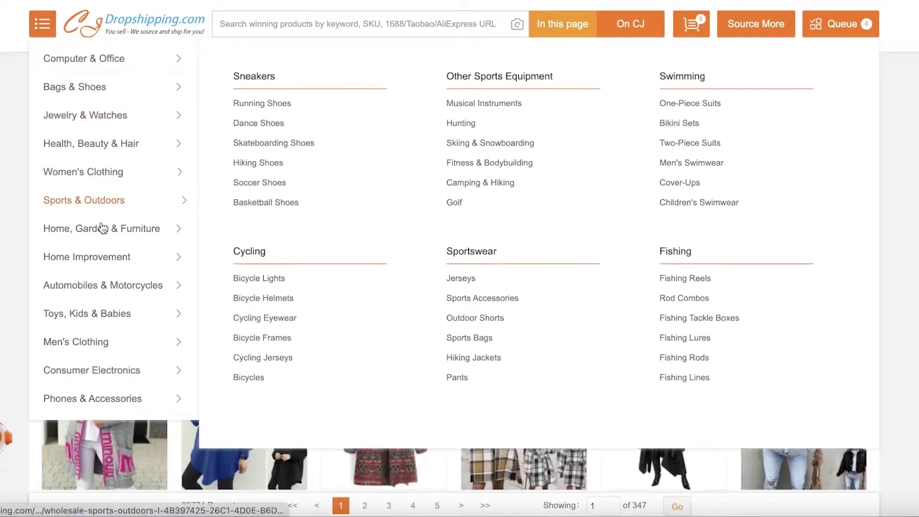
pyautogui.moveTo(122, 207)
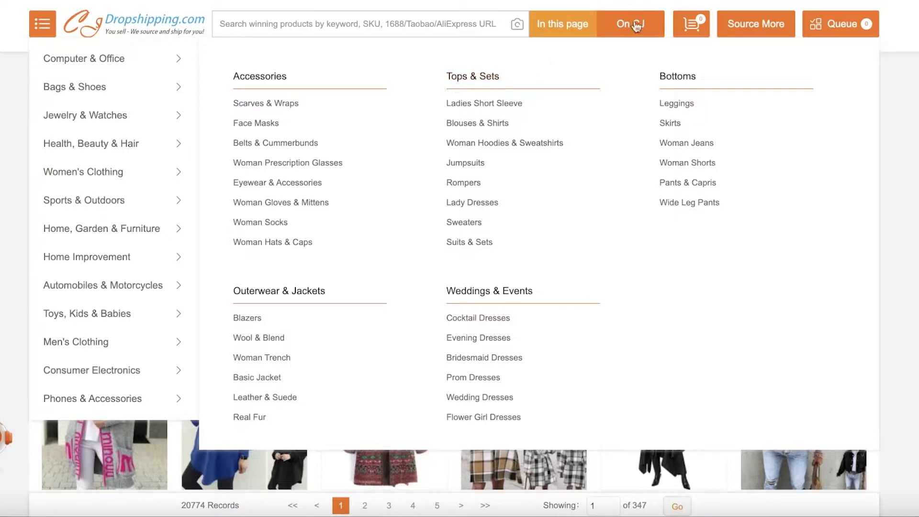
pyautogui.click(467, 77)
pyautogui.scroll(-3, 882, 181)
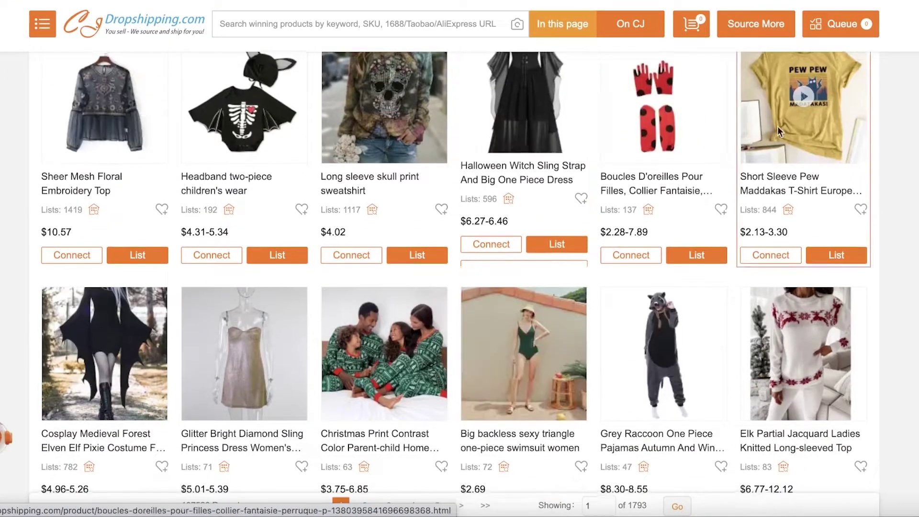
pyautogui.scroll(-8, 762, 190)
pyautogui.scroll(-20, 702, 188)
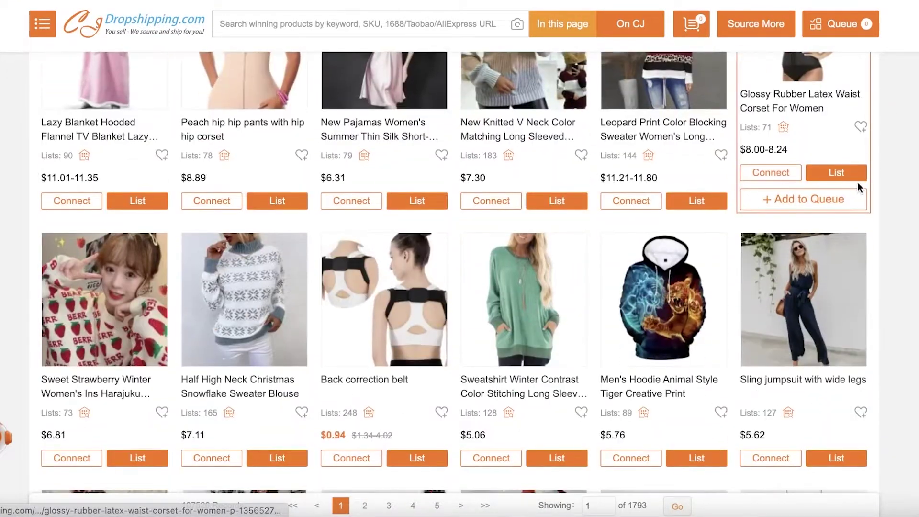
pyautogui.scroll(-12, 805, 192)
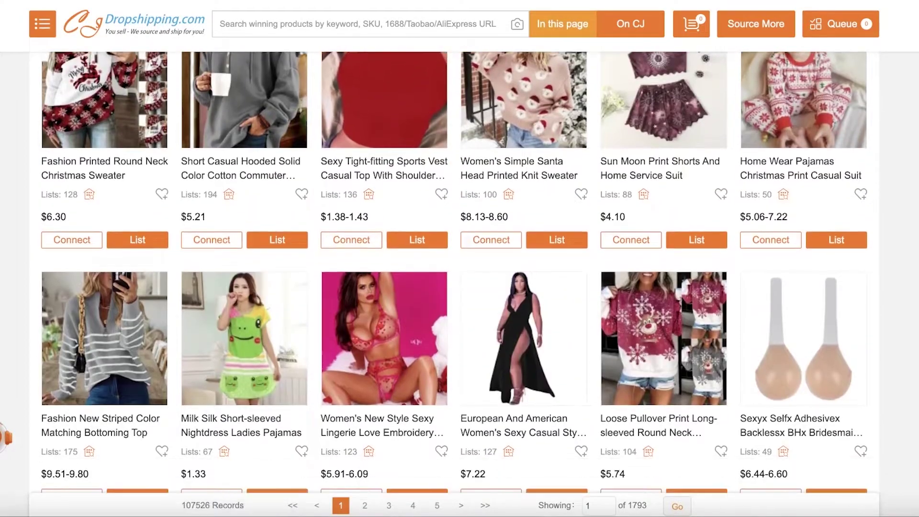
pyautogui.scroll(-1, 454, 272)
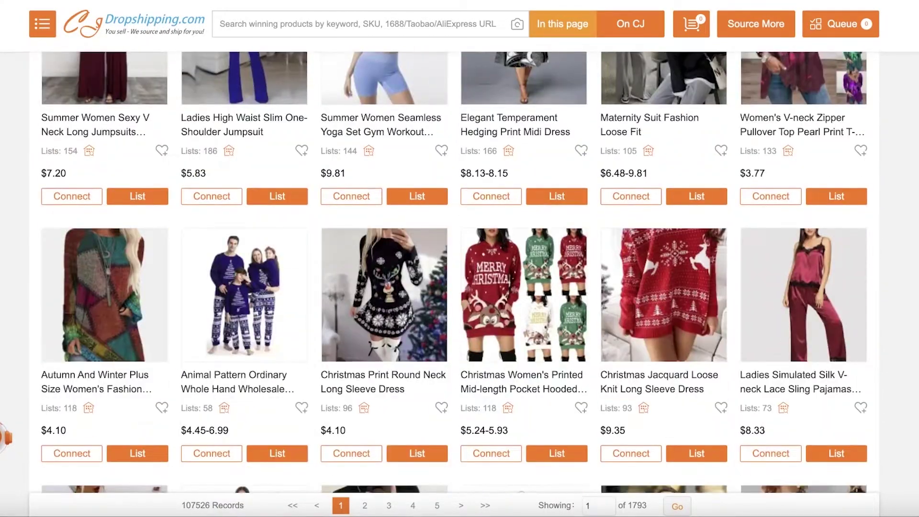
pyautogui.scroll(-6, 454, 272)
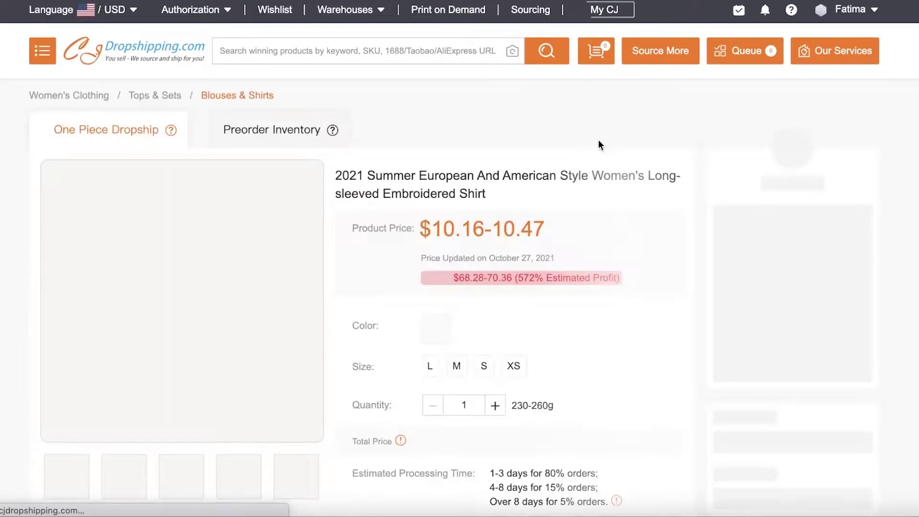
# - List the embroidered shirt to the durden-clothing store, choosing Edit Before Listing
pyautogui.scroll(-3, 573, 170)
pyautogui.scroll(-3, 573, 172)
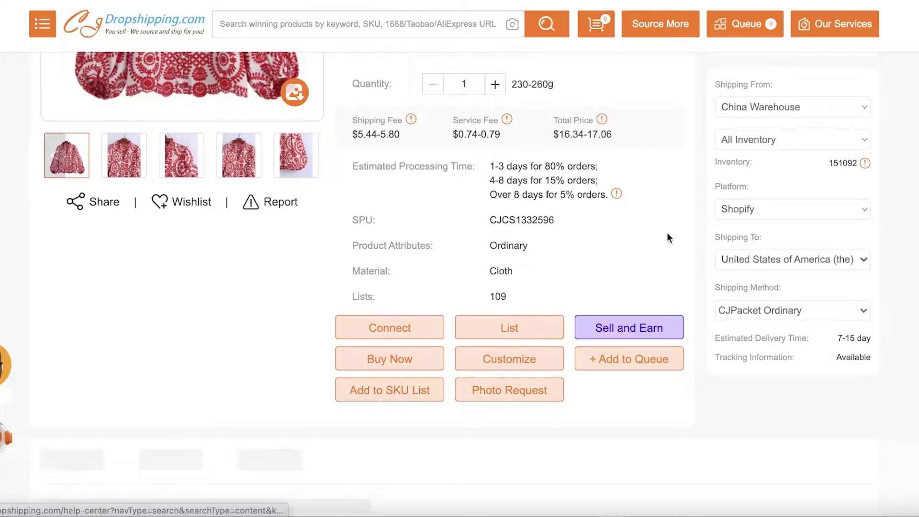
pyautogui.click(530, 325)
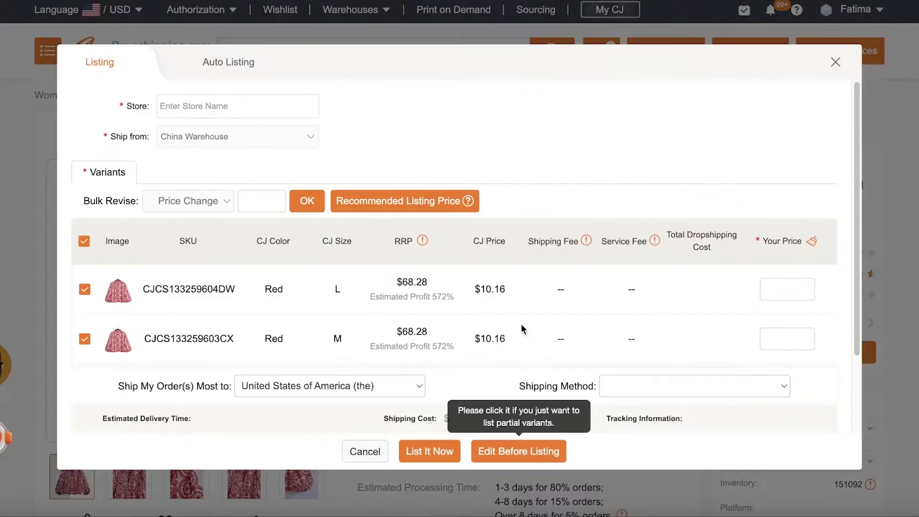
pyautogui.scroll(-5, 521, 324)
pyautogui.scroll(4, 440, 205)
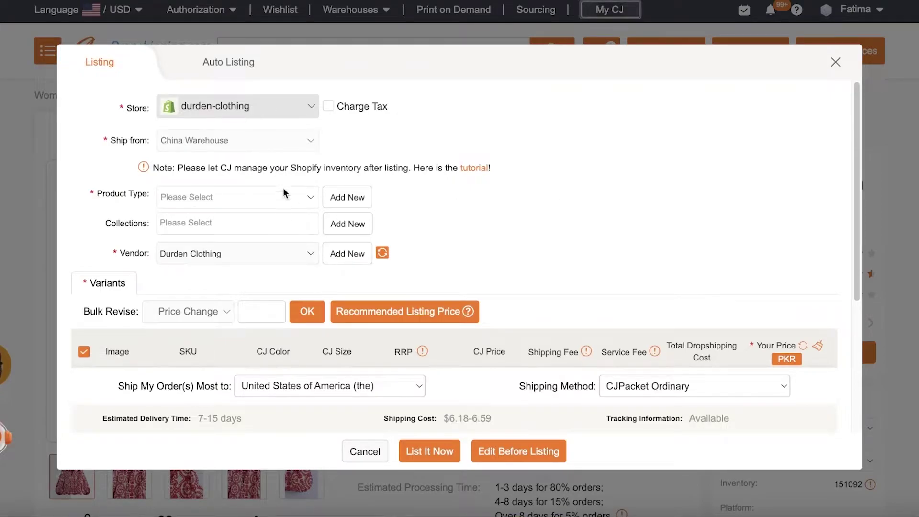
pyautogui.click(493, 450)
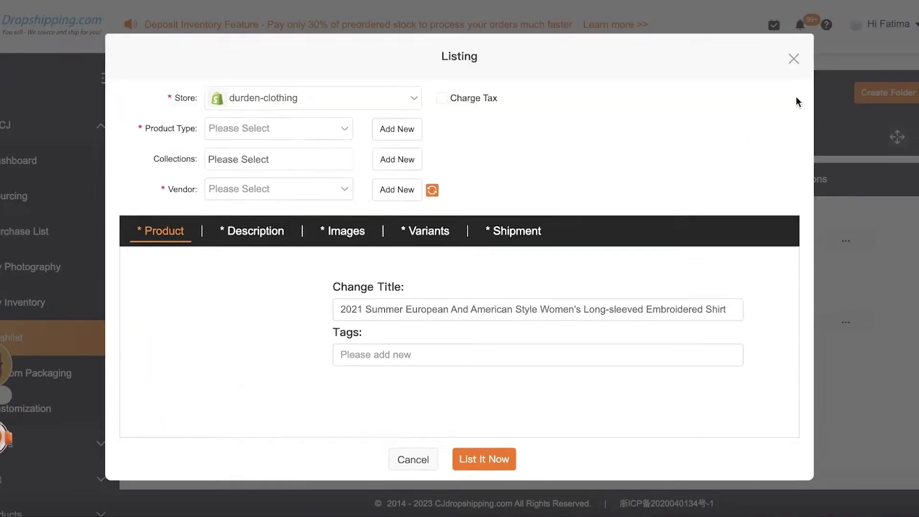
# - Close the Listing editor and find the embroidered shirt on the Wishlist page
pyautogui.click(794, 57)
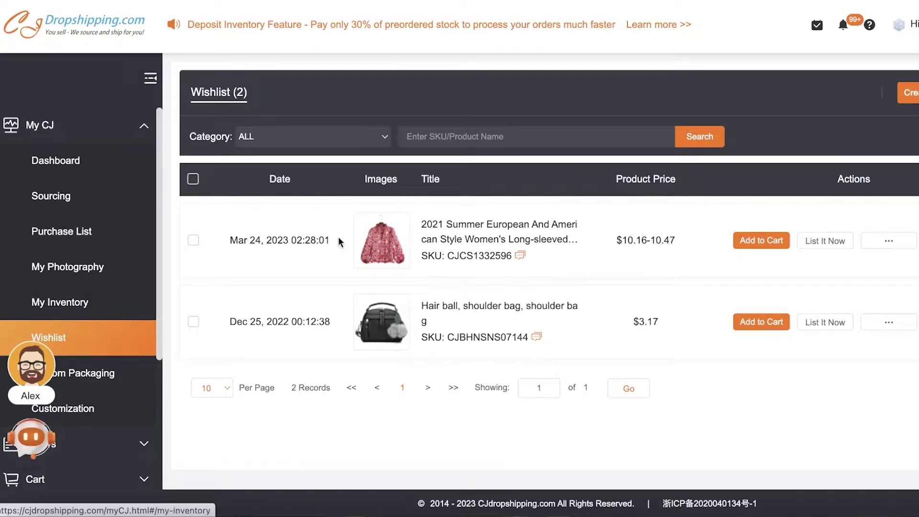
pyautogui.moveTo(402, 249)
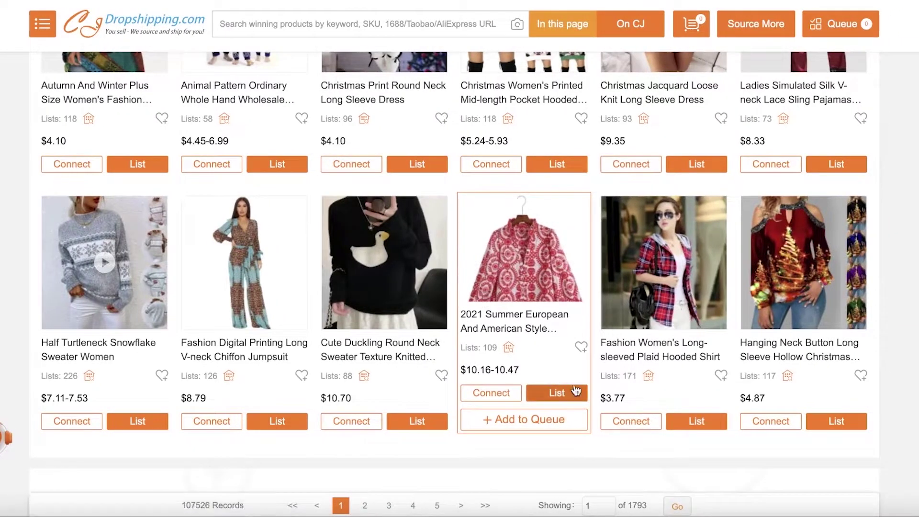
pyautogui.scroll(-8, 728, 172)
pyautogui.moveTo(785, 33)
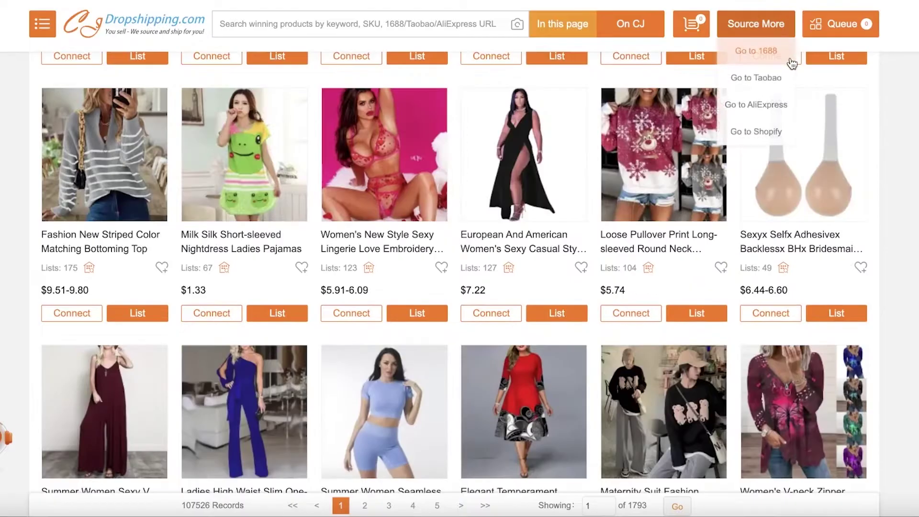
pyautogui.scroll(10, 792, 64)
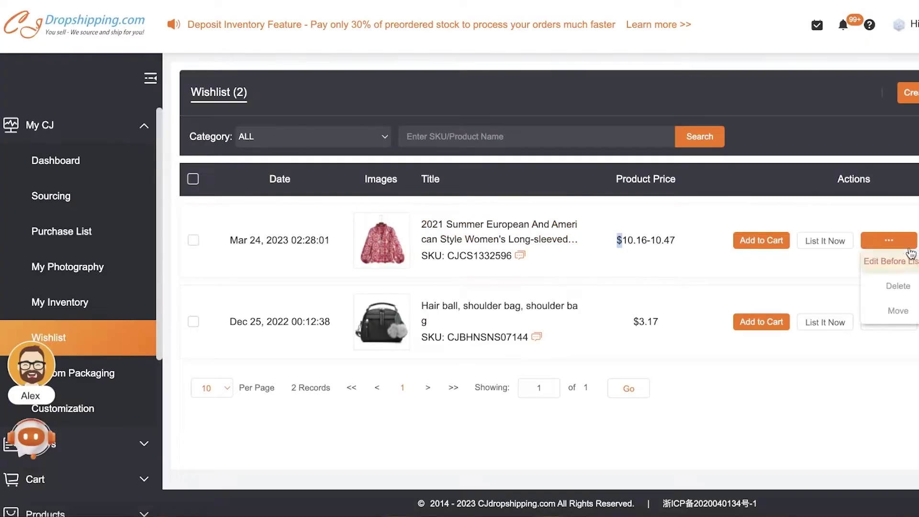
# - Reopen the shirt's listing editor from the wishlist and retitle it 'Red White Top'
pyautogui.click(850, 263)
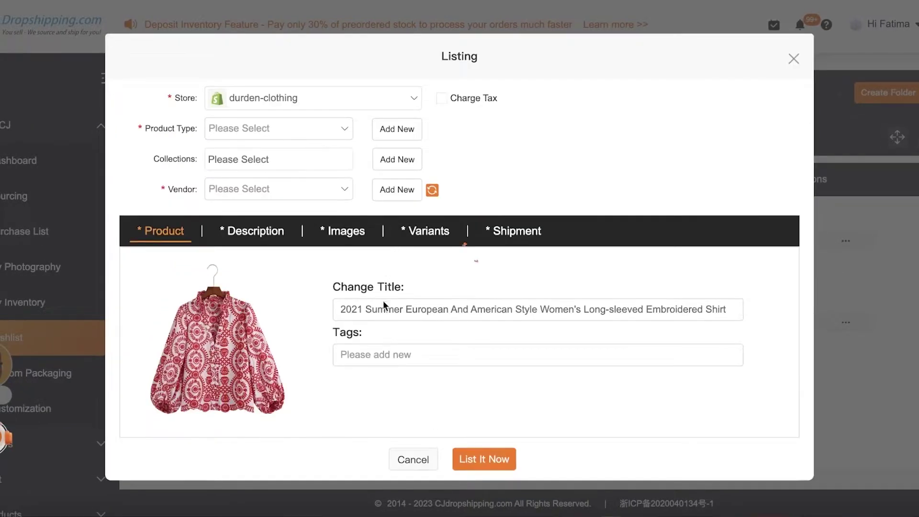
pyautogui.tripleClick(384, 309)
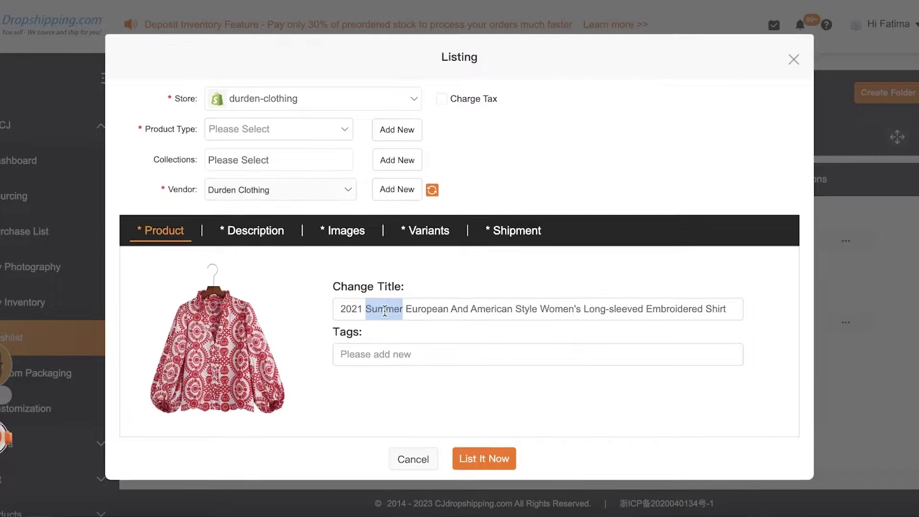
pyautogui.write('Red White Top')
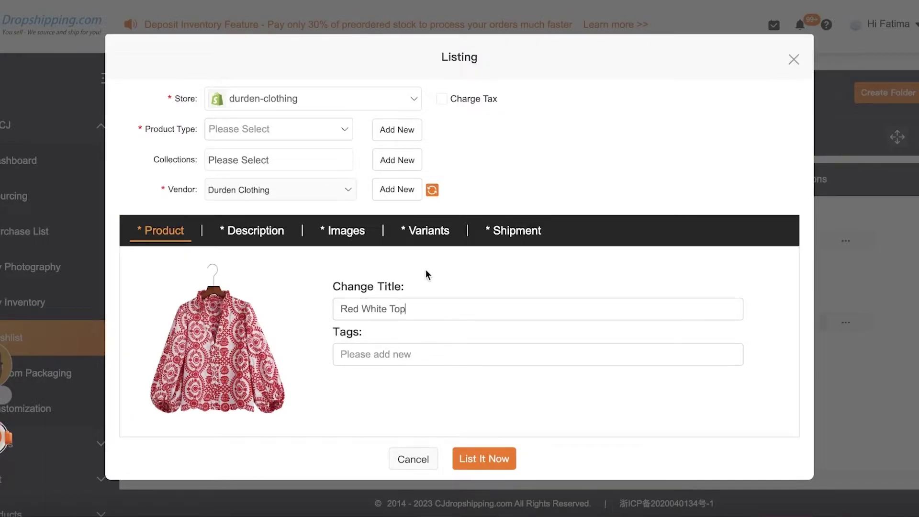
# - Review the Product Type and Collections options, cancelling new entries so both stay unset
pyautogui.click(311, 133)
pyautogui.click(309, 133)
pyautogui.click(284, 130)
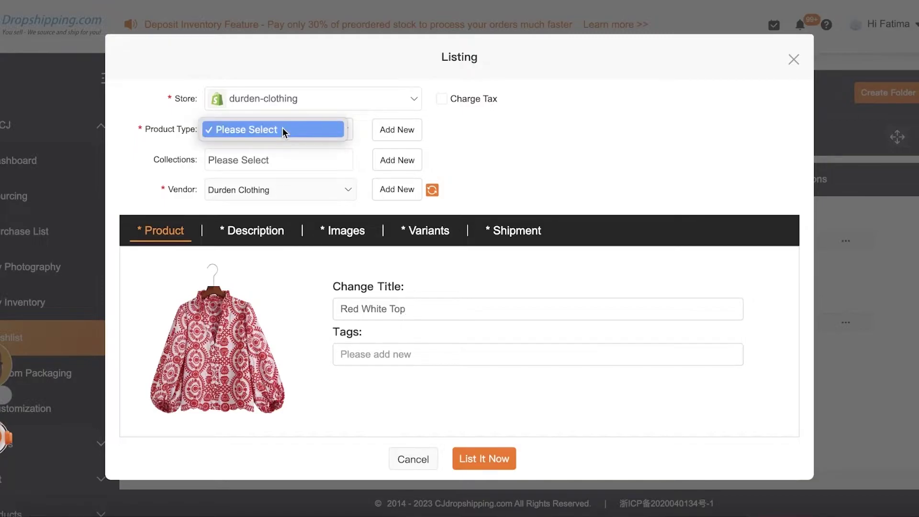
pyautogui.click(271, 162)
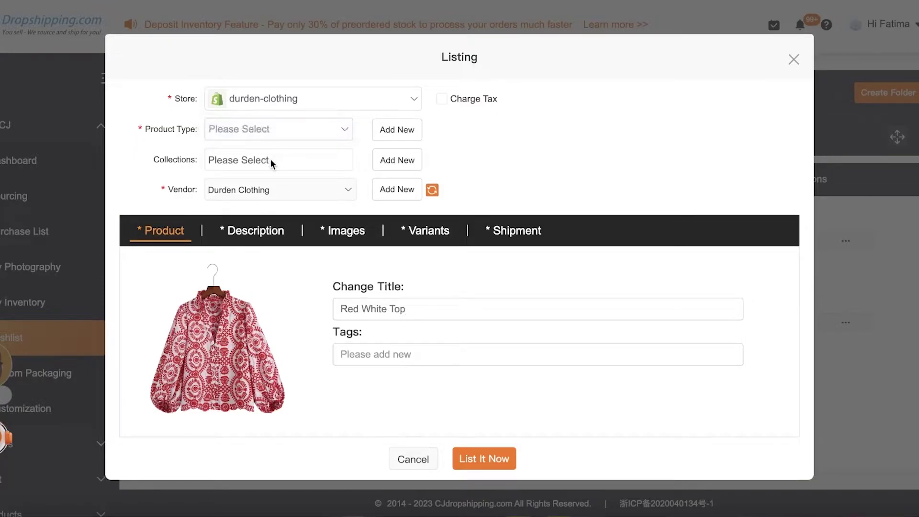
pyautogui.click(271, 160)
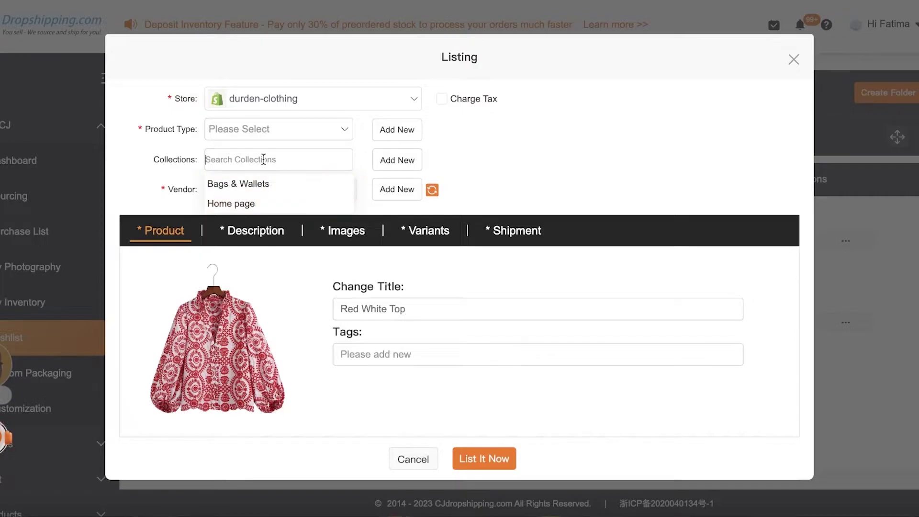
pyautogui.click(488, 141)
pyautogui.click(392, 164)
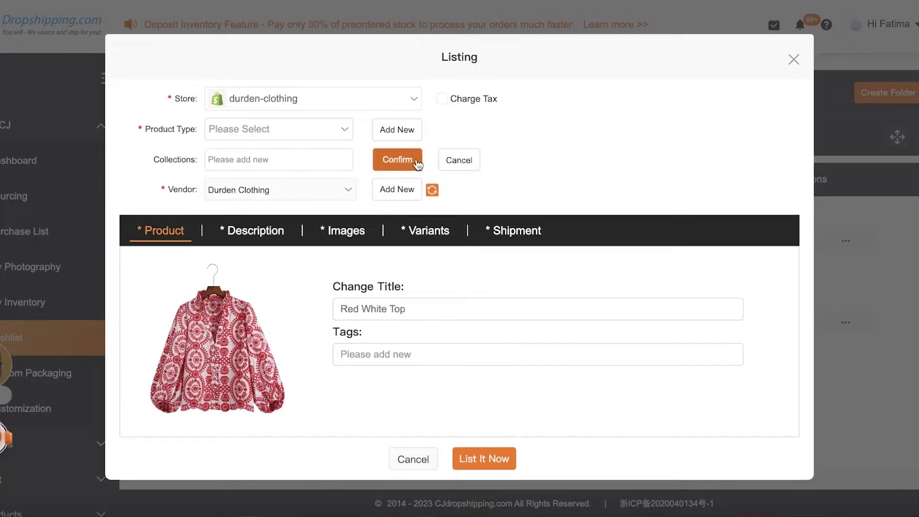
pyautogui.click(474, 159)
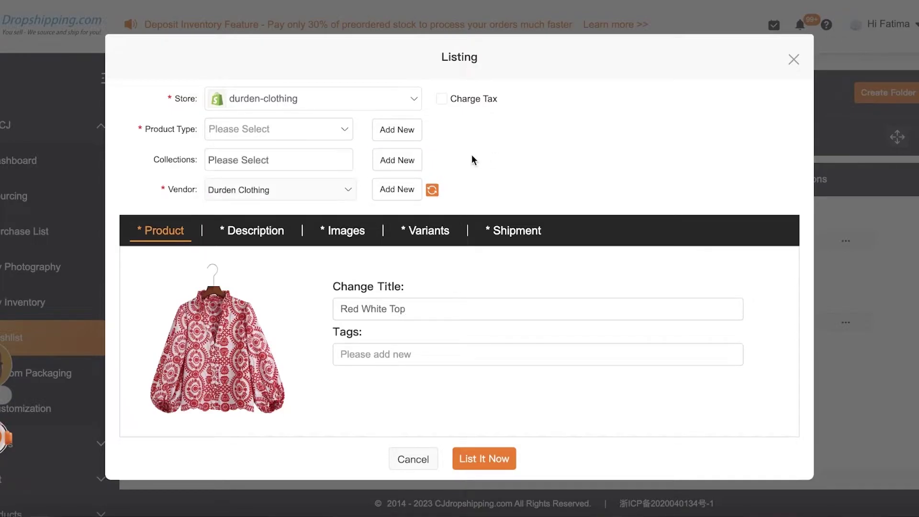
pyautogui.click(397, 130)
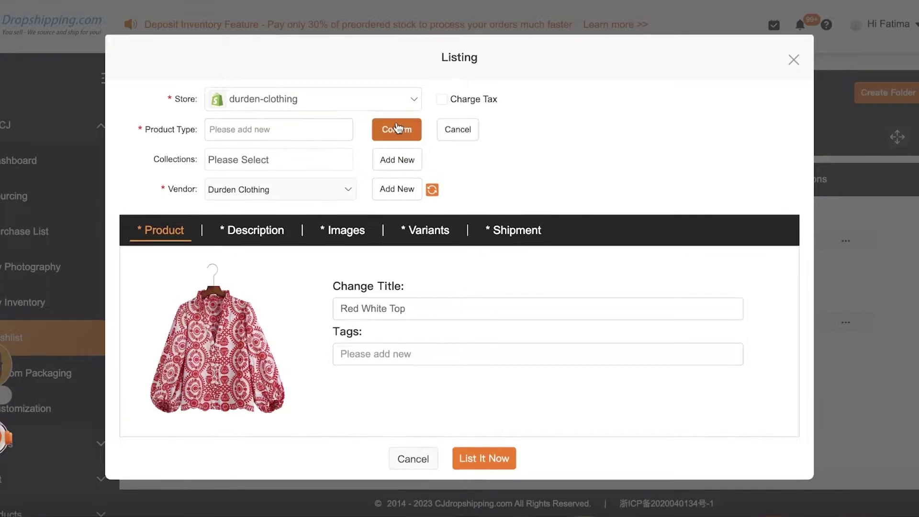
pyautogui.click(468, 138)
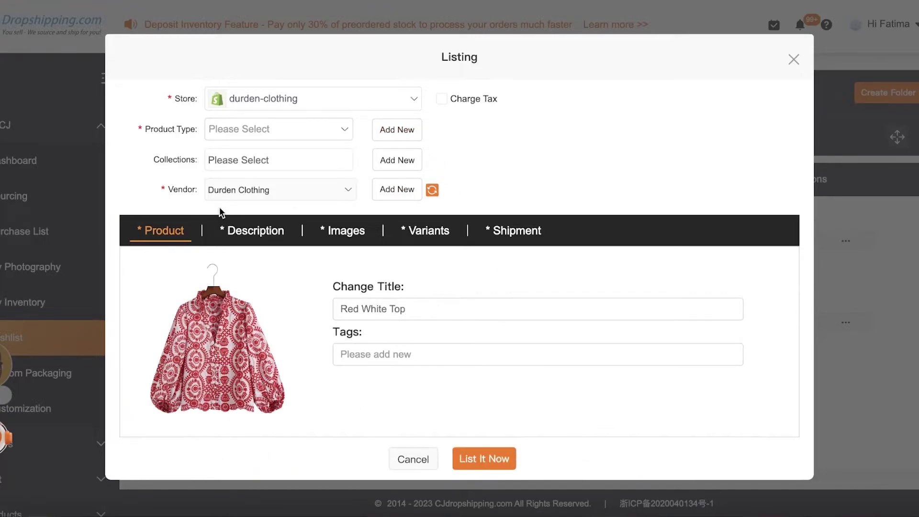
pyautogui.click(244, 231)
pyautogui.scroll(-10, 268, 321)
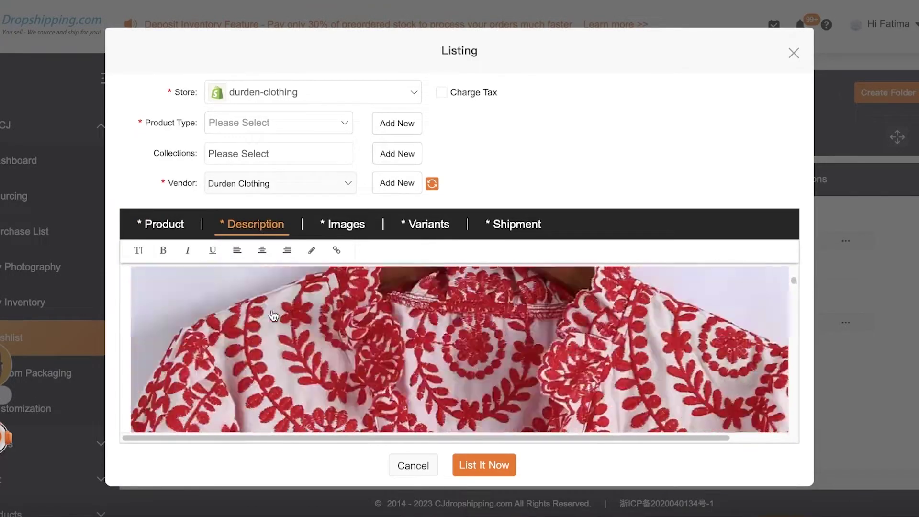
pyautogui.scroll(10, 274, 313)
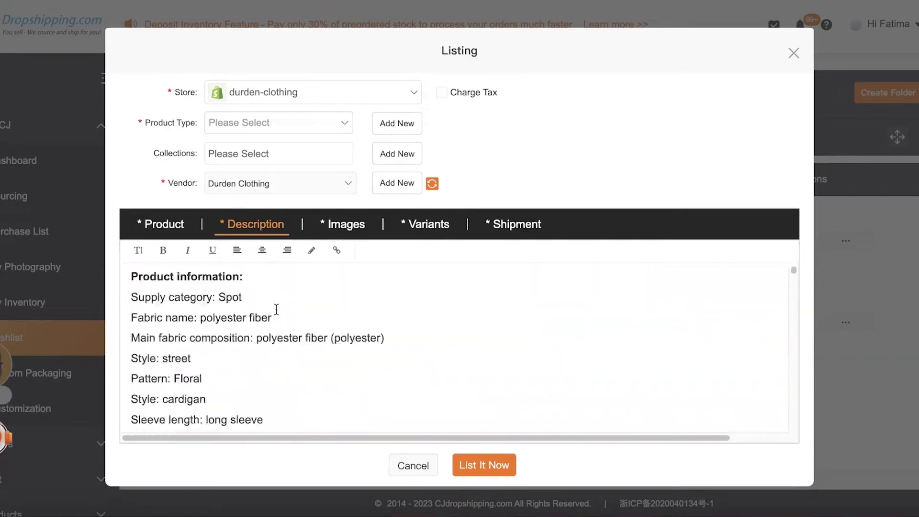
pyautogui.click(347, 231)
pyautogui.click(445, 209)
pyautogui.click(529, 206)
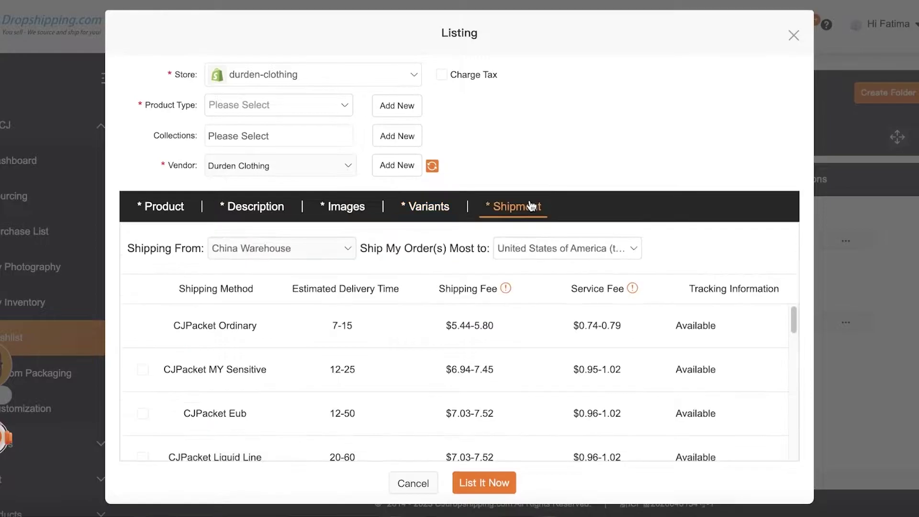
pyautogui.click(442, 206)
pyautogui.scroll(-1, 175, 318)
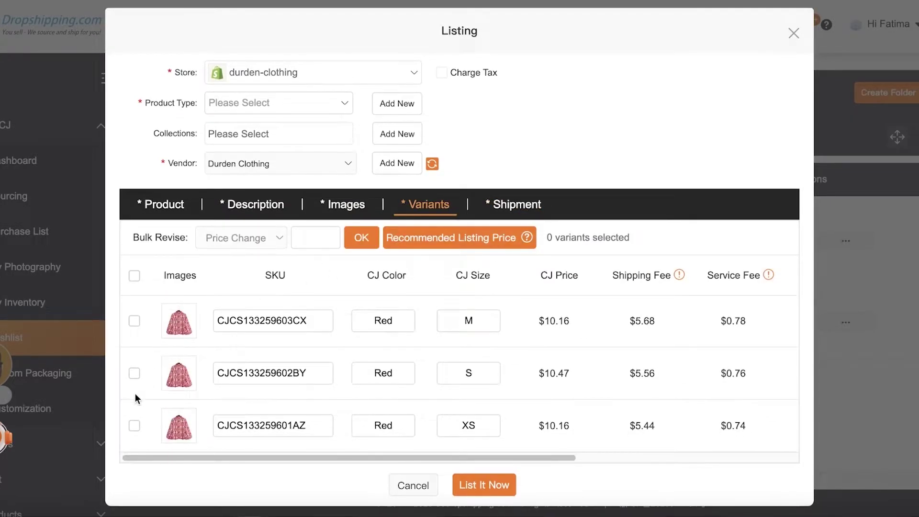
pyautogui.click(134, 426)
pyautogui.scroll(1, 140, 426)
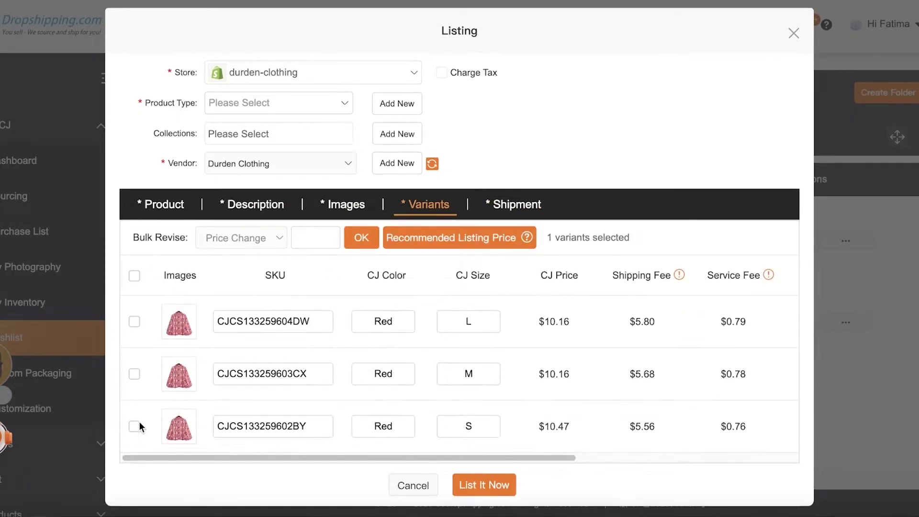
pyautogui.scroll(-1, 139, 426)
pyautogui.click(134, 425)
pyautogui.scroll(1, 139, 383)
pyautogui.scroll(-1, 143, 346)
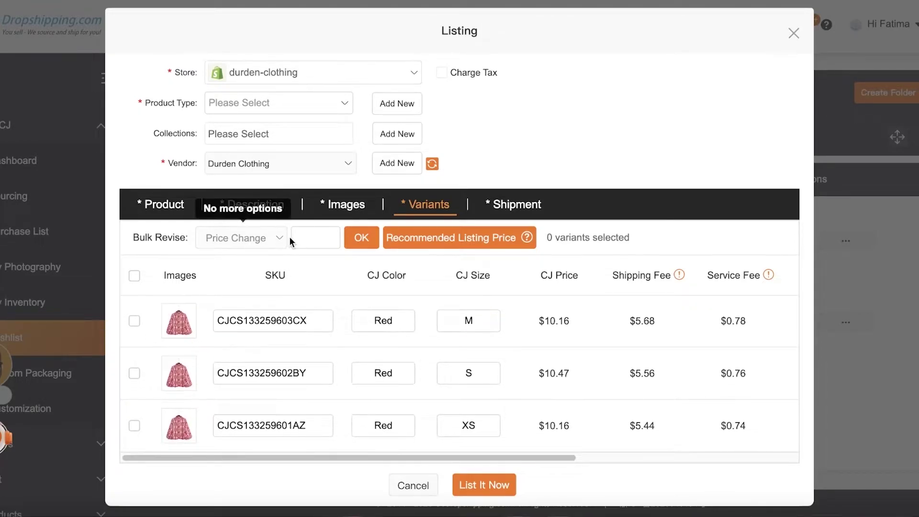
# - Select all four shirt variants and bulk-revise their price to 50.0
pyautogui.click(467, 245)
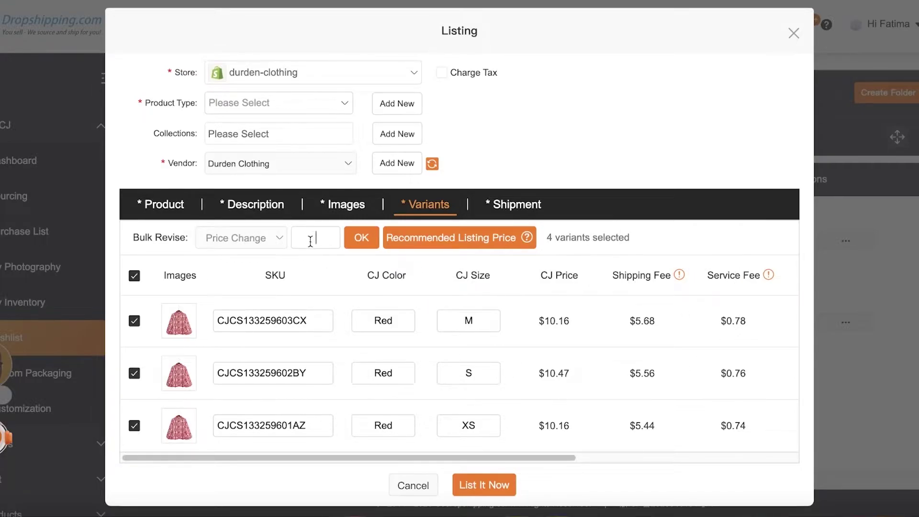
pyautogui.write('0')
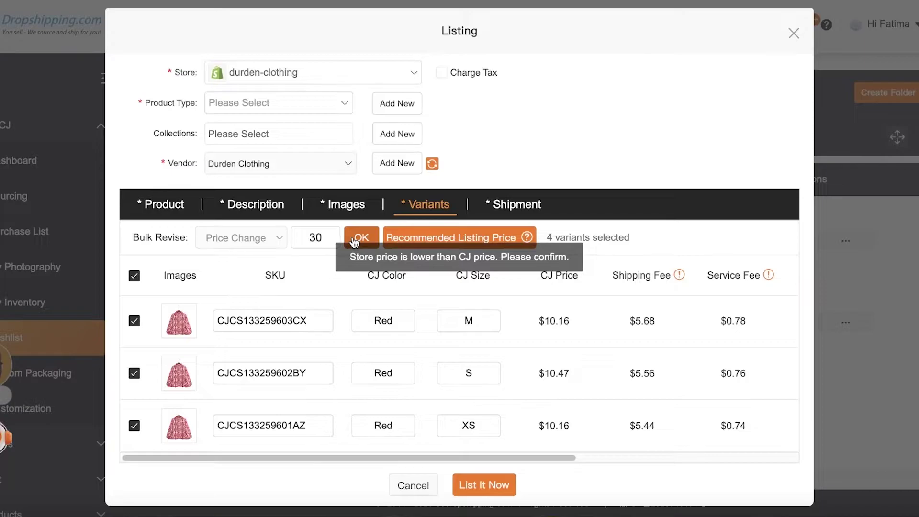
pyautogui.click(354, 240)
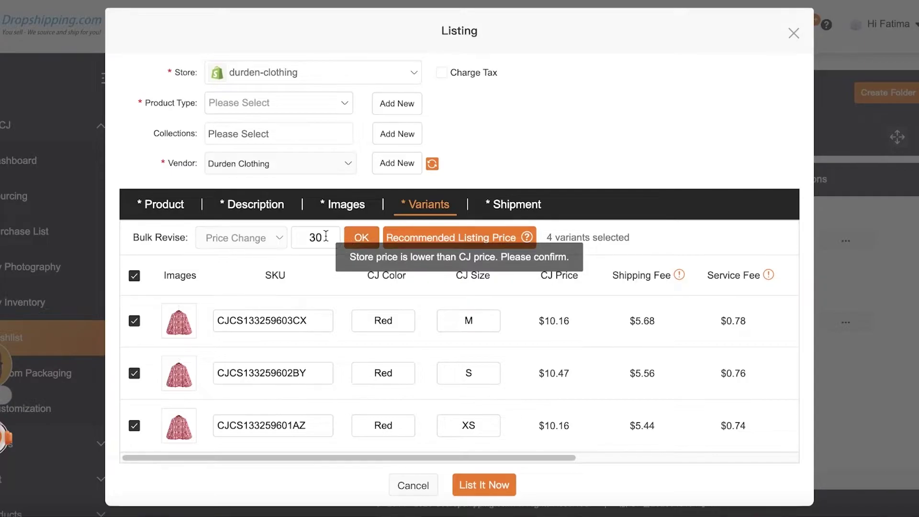
# - Add product type Tops, put the shirt in Bags & Wallets, and list it to durden-clothing
pyautogui.click(479, 482)
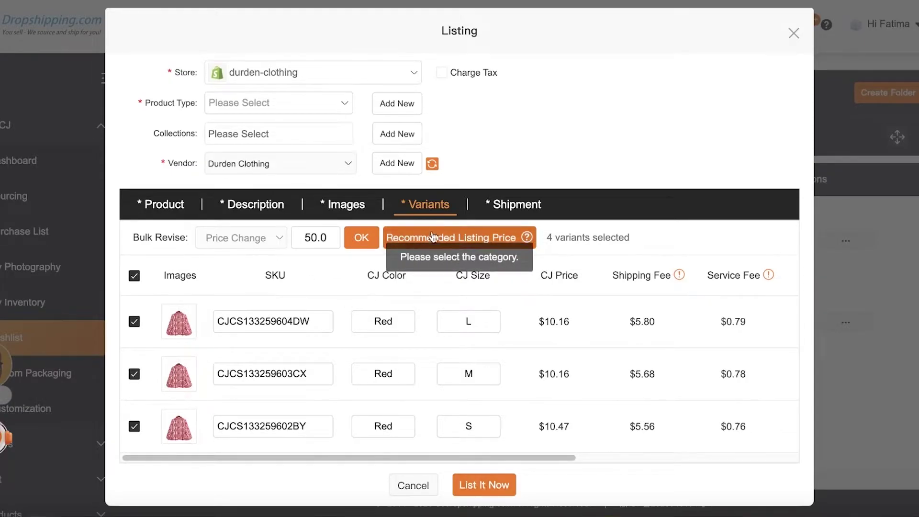
pyautogui.click(274, 107)
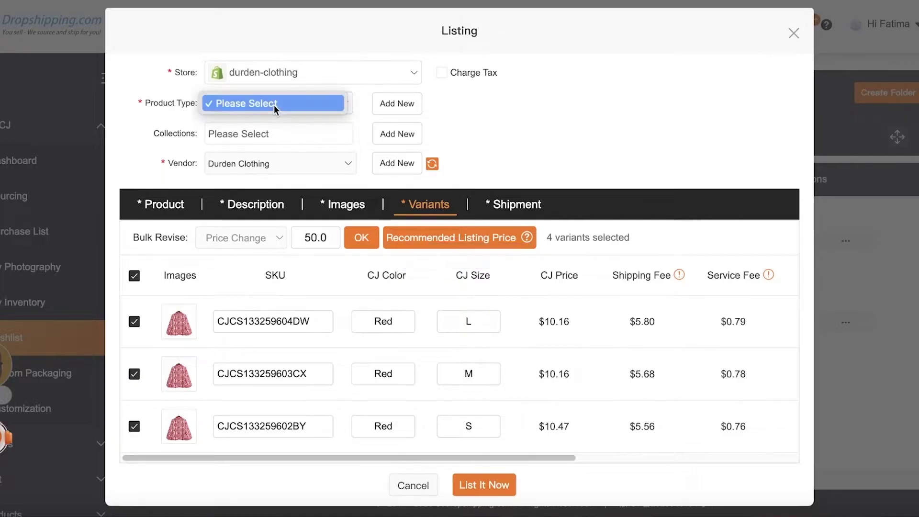
pyautogui.click(274, 107)
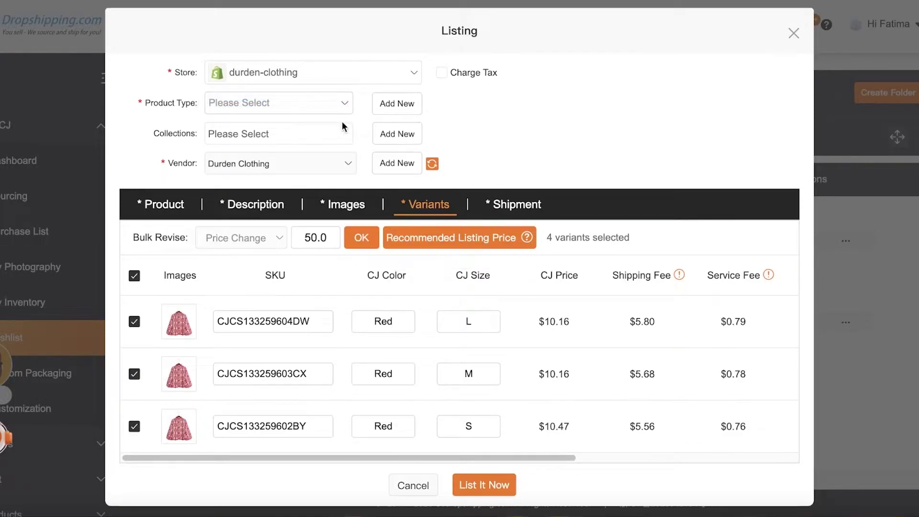
pyautogui.click(316, 108)
pyautogui.click(397, 103)
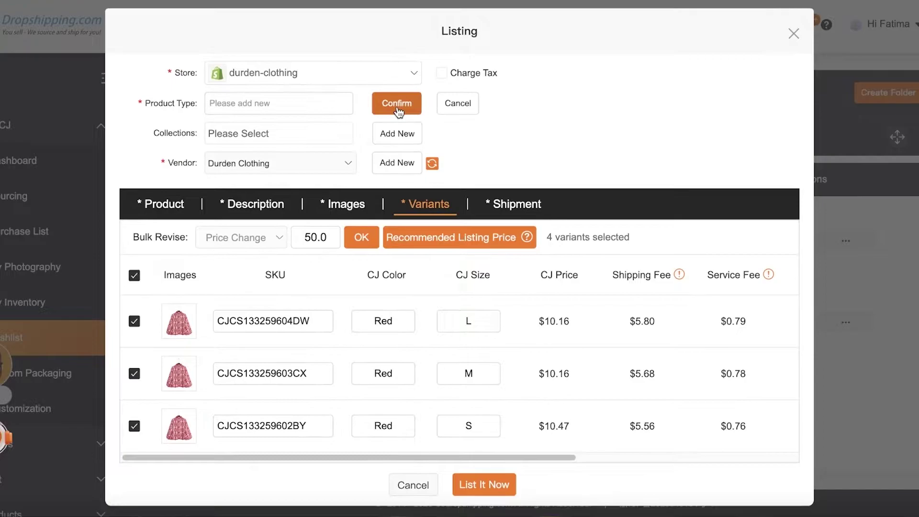
pyautogui.click(281, 134)
pyautogui.click(249, 150)
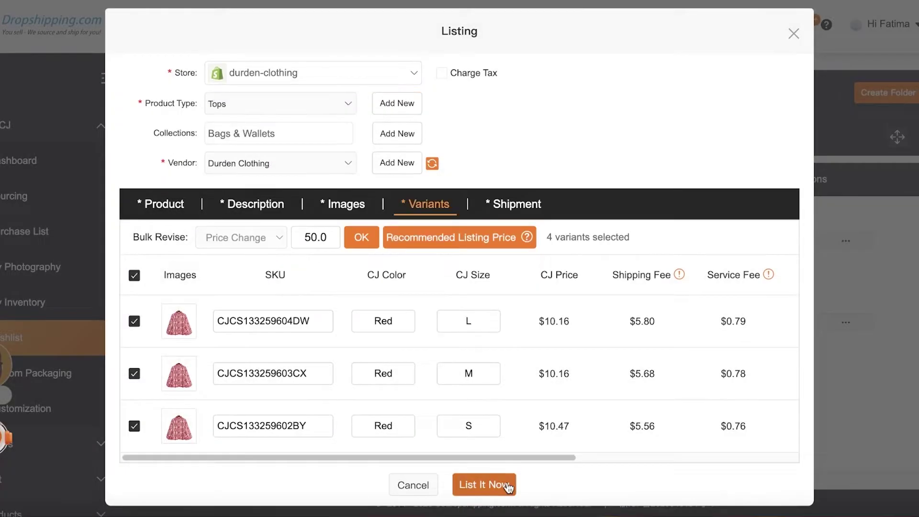
pyautogui.click(507, 482)
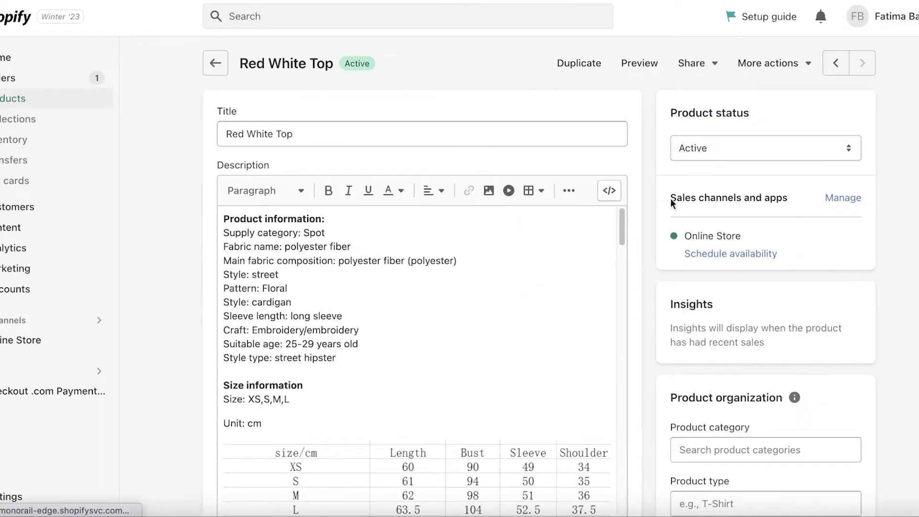
# - From Shopify Products, preview Red White Top on the storefront, showing Rs.21,155.69 PKR
pyautogui.scroll(-7, 550, 182)
pyautogui.click(2, 104)
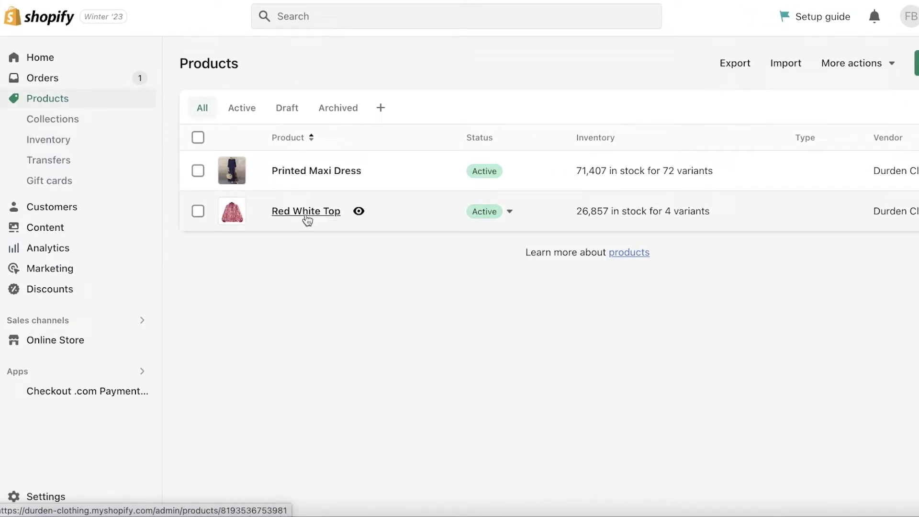
pyautogui.click(359, 212)
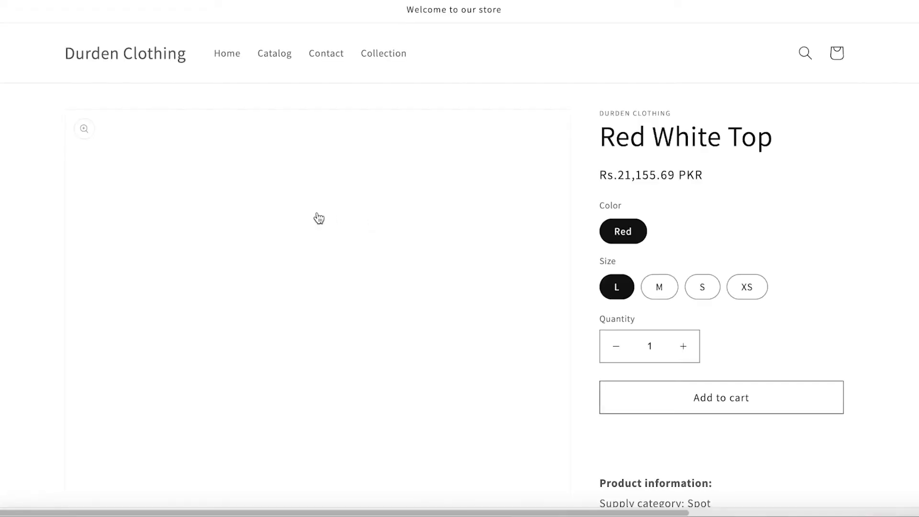
pyautogui.scroll(-15, 738, 148)
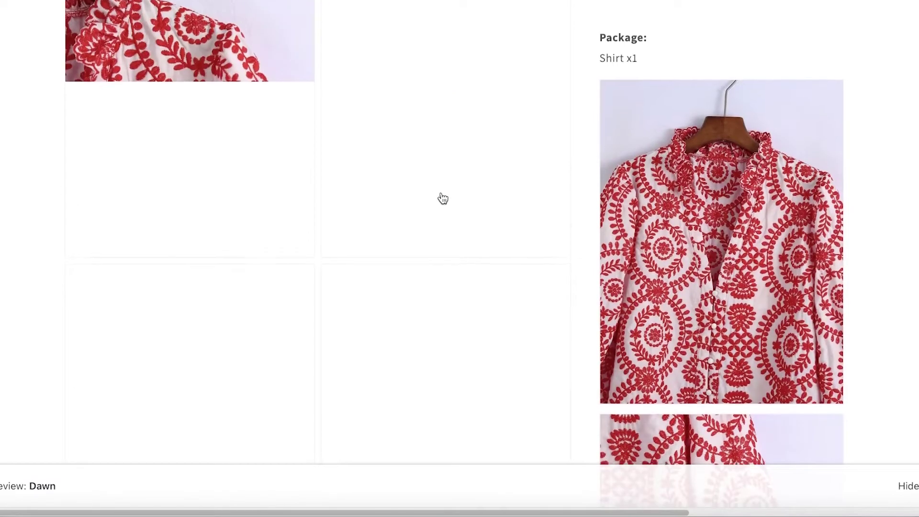
pyautogui.scroll(-10, 783, 191)
pyautogui.scroll(-10, 783, 190)
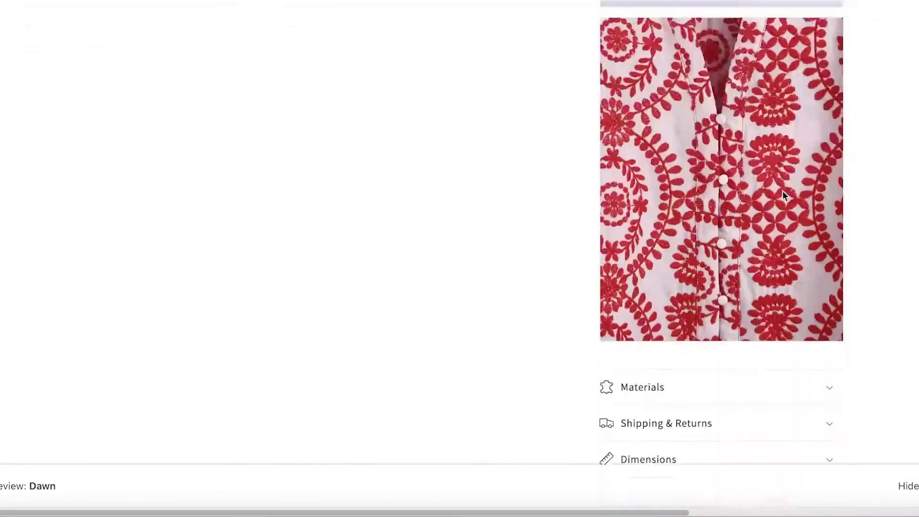
pyautogui.scroll(12, 784, 193)
pyautogui.scroll(10, 782, 196)
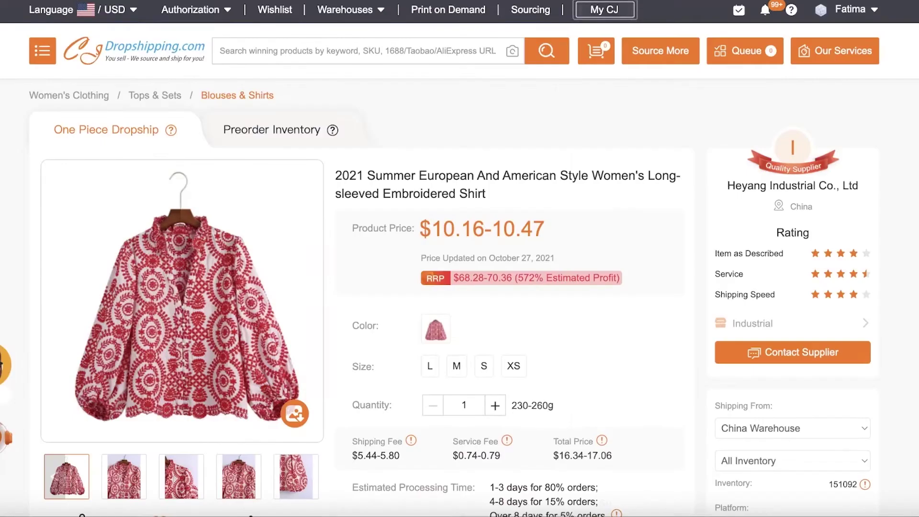
# - Scroll through the embroidered shirt's CJ product page on the way to the Customization form
pyautogui.scroll(-5, 558, 103)
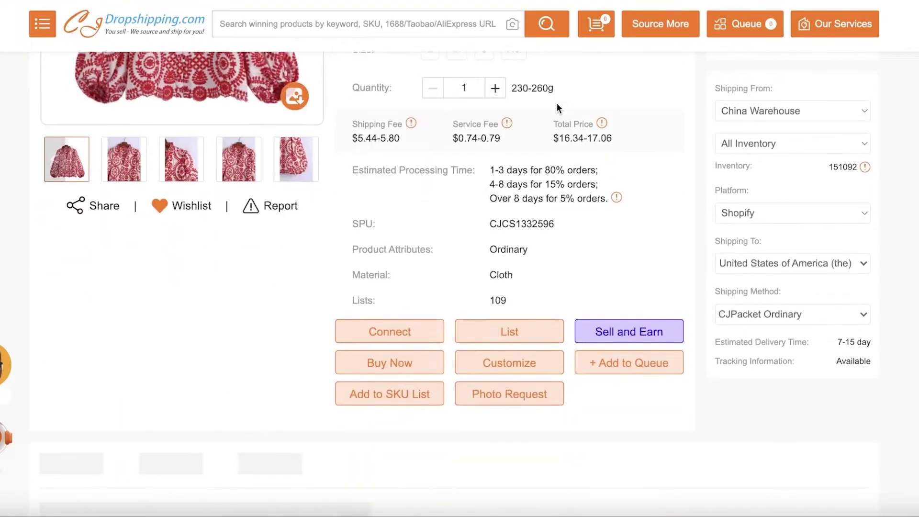
pyautogui.scroll(5, 564, 107)
pyautogui.scroll(-7, 561, 111)
pyautogui.scroll(8, 560, 112)
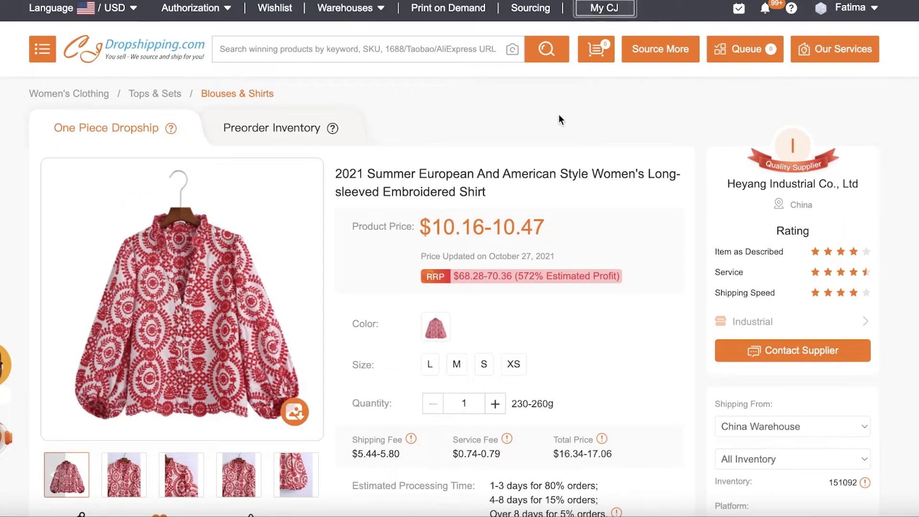
pyautogui.scroll(-7, 554, 123)
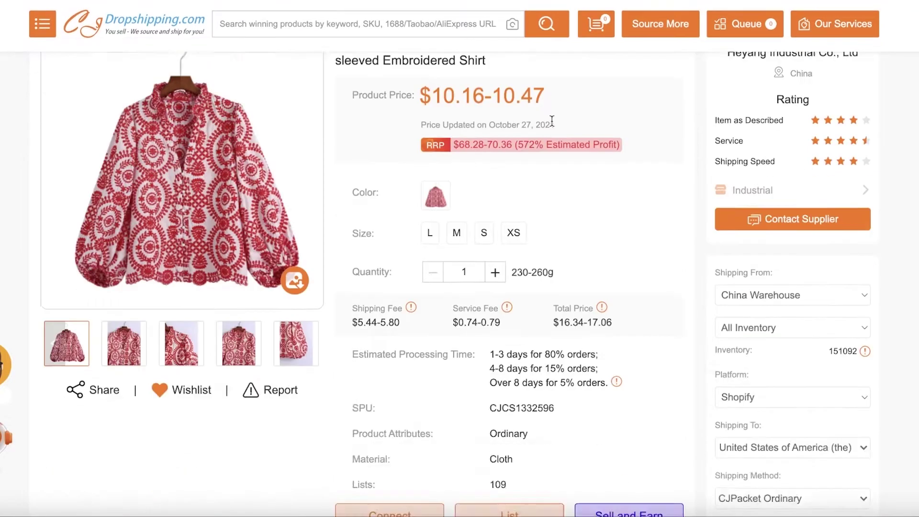
pyautogui.scroll(7, 552, 120)
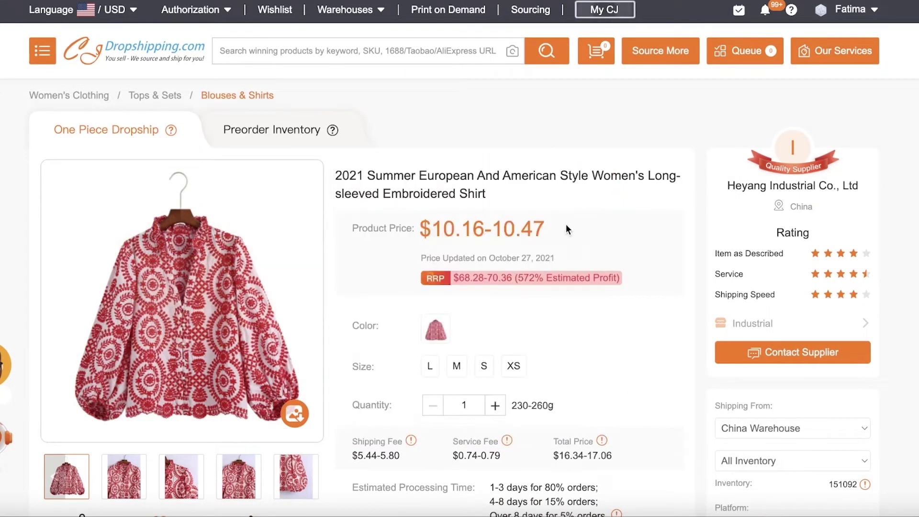
pyautogui.scroll(-1, 575, 223)
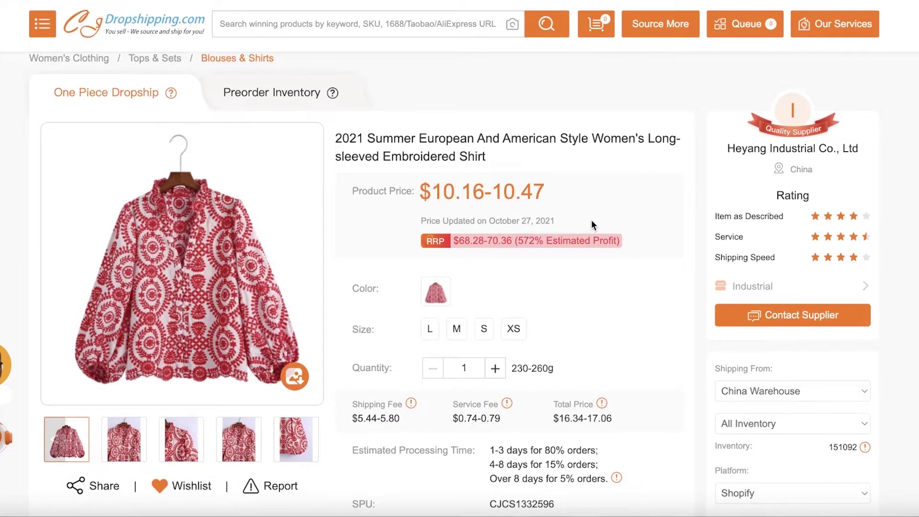
pyautogui.scroll(-5, 591, 223)
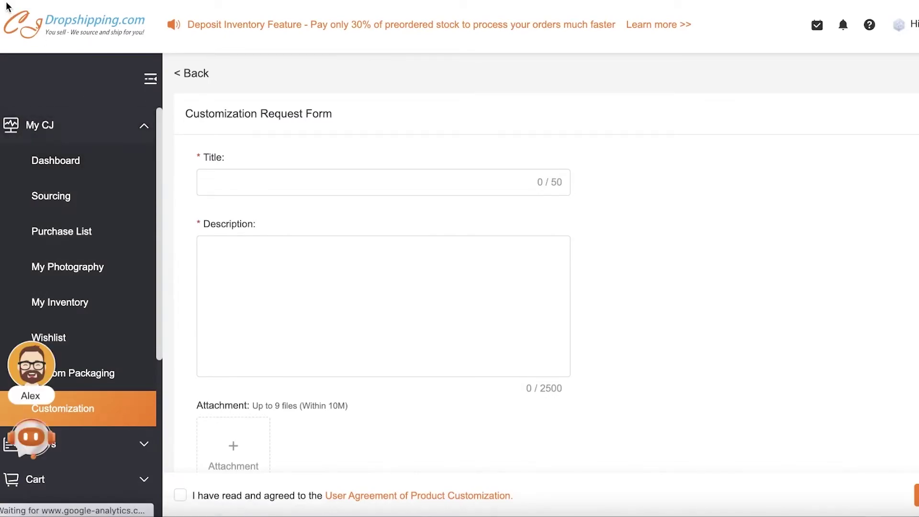
# - Go back to the shirt's product page, briefly previewing Red White Top on the storefront again
pyautogui.hotkey('alt', 'Left')
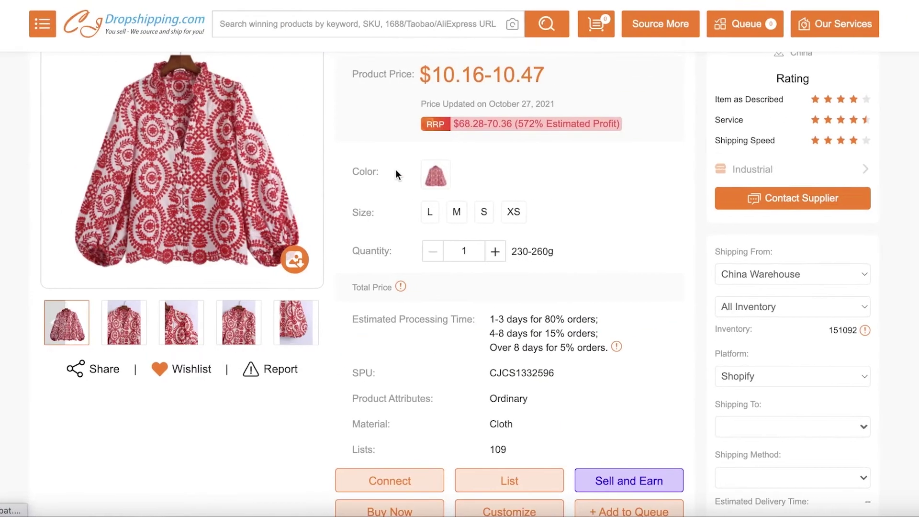
pyautogui.scroll(3, 593, 201)
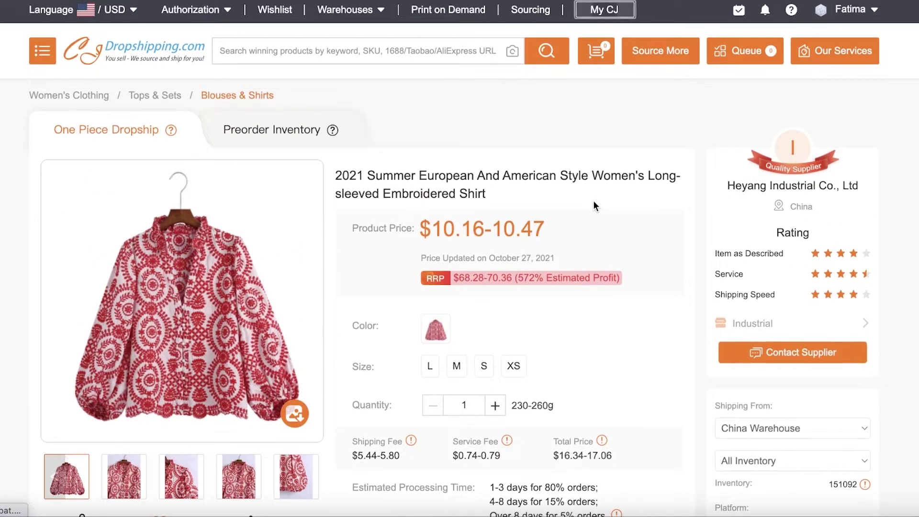
pyautogui.scroll(-2, 593, 201)
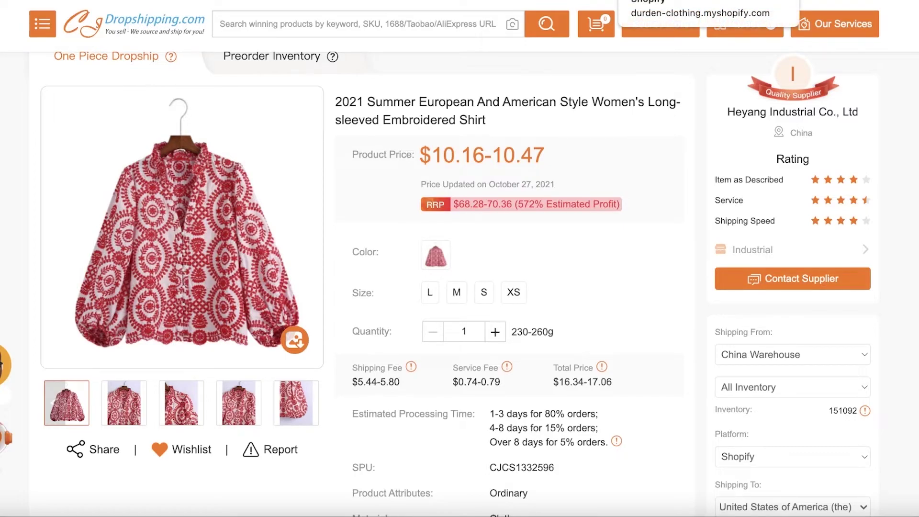
pyautogui.click(315, 212)
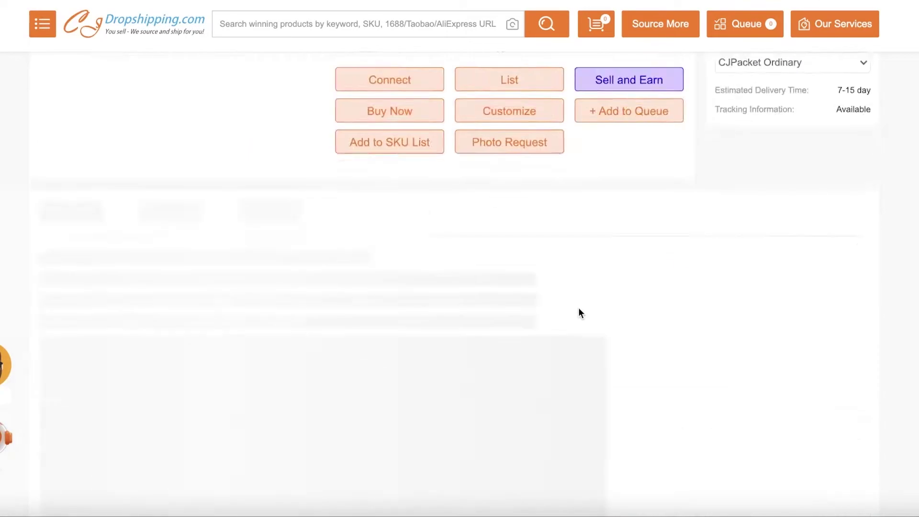
pyautogui.scroll(10, 579, 314)
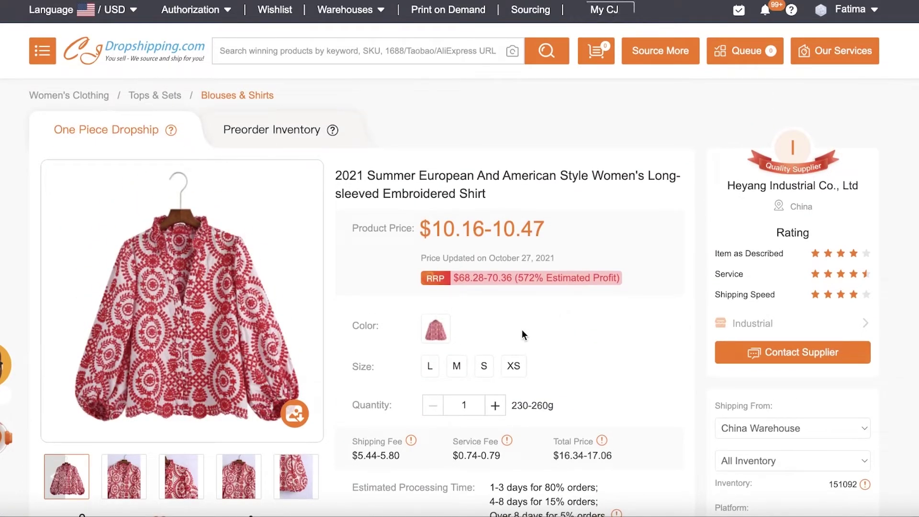
pyautogui.scroll(-8, 500, 331)
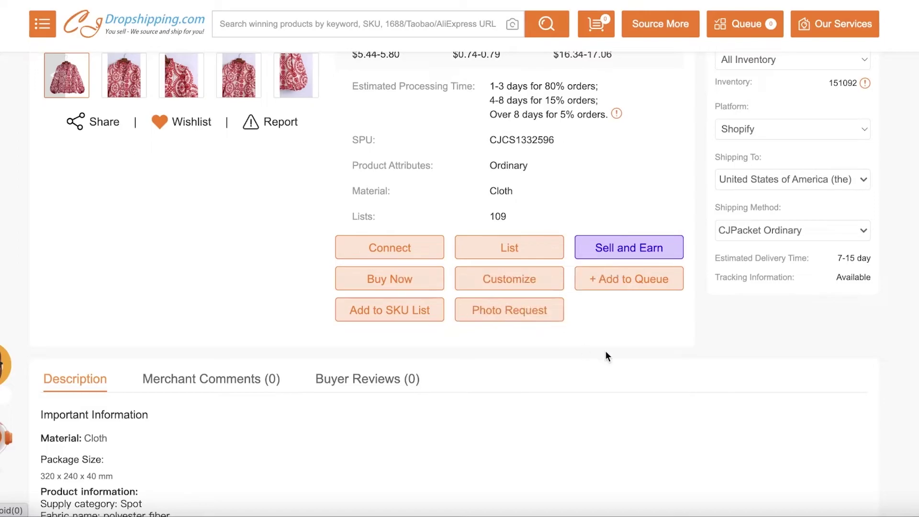
pyautogui.scroll(8, 679, 371)
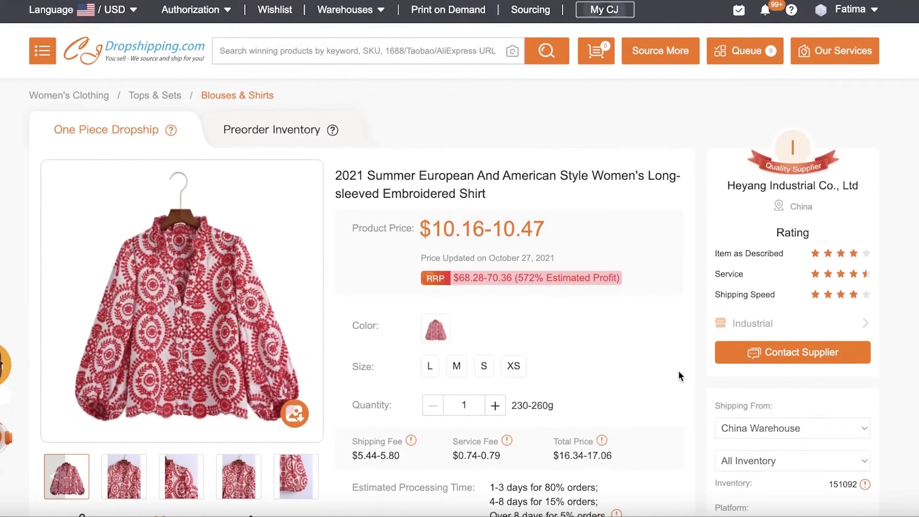
pyautogui.scroll(-6, 677, 372)
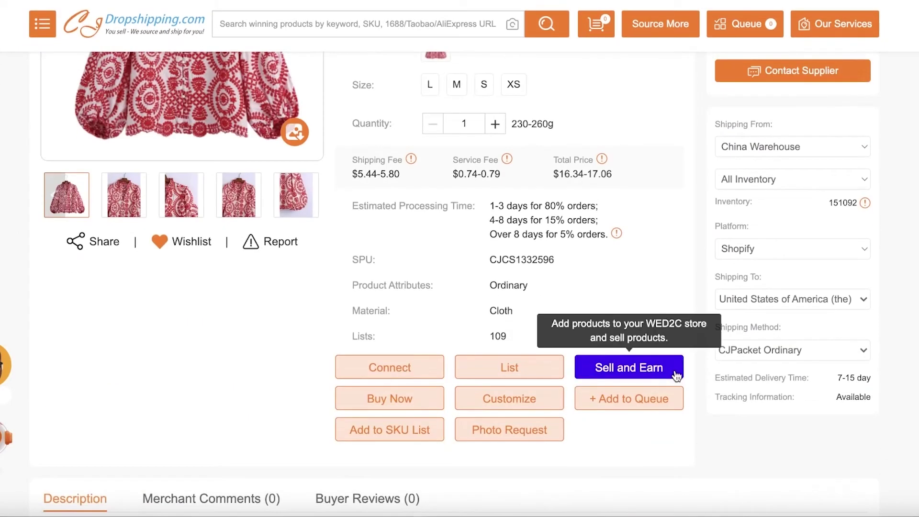